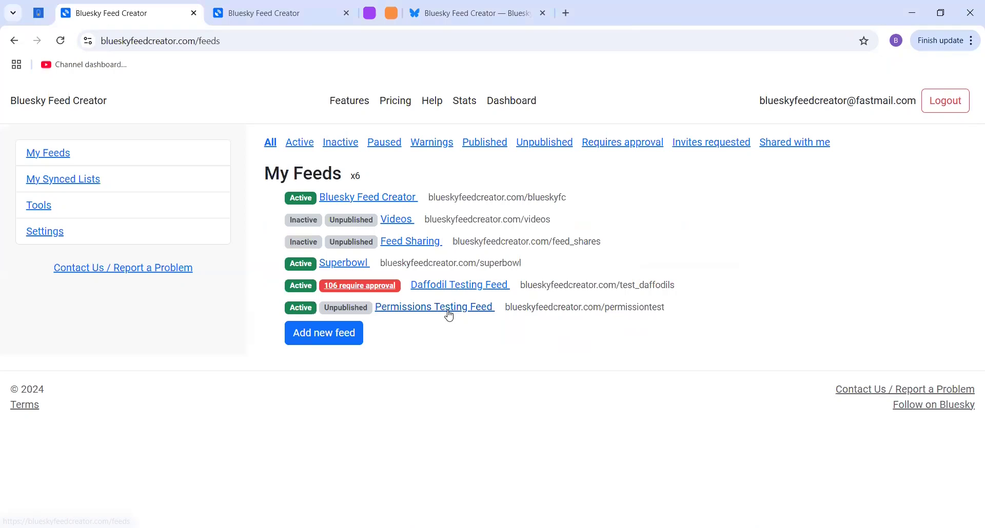
- Open the Permissions Testing Feed and review its public information and its inclusion, manual approval and exclusion terms
{"action": "left_click", "coordinate": [448, 312]}
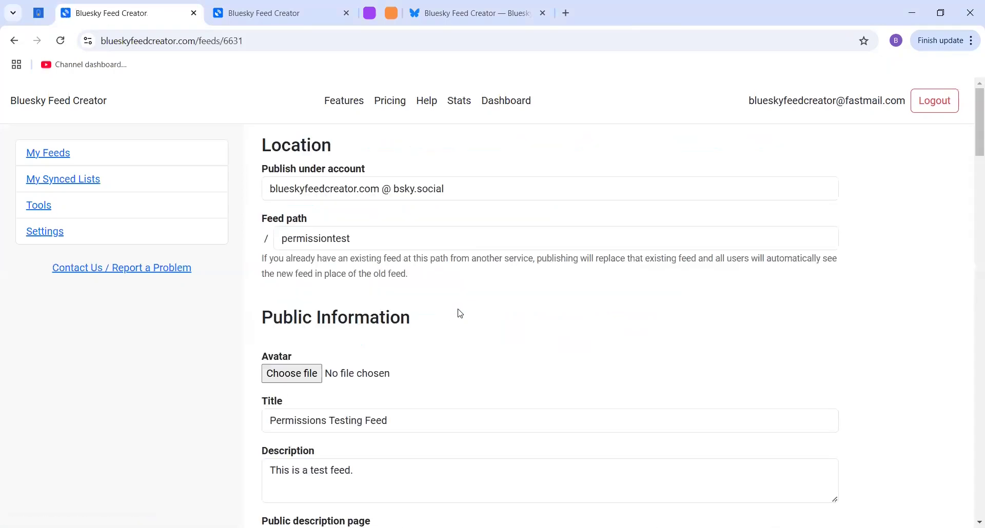
{"action": "scroll", "coordinate": [644, 336], "scroll_direction": "down", "scroll_amount": 5}
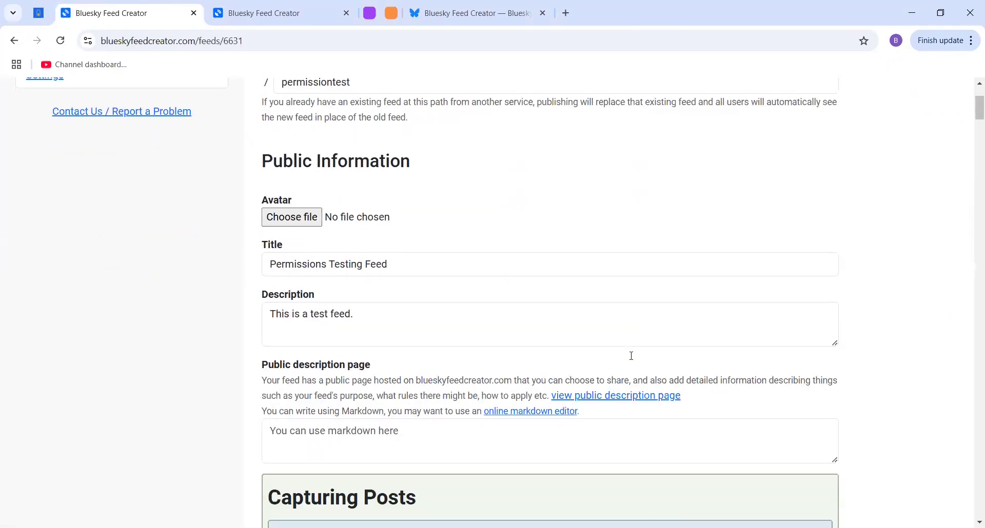
{"action": "scroll", "coordinate": [662, 353], "scroll_direction": "down", "scroll_amount": 4}
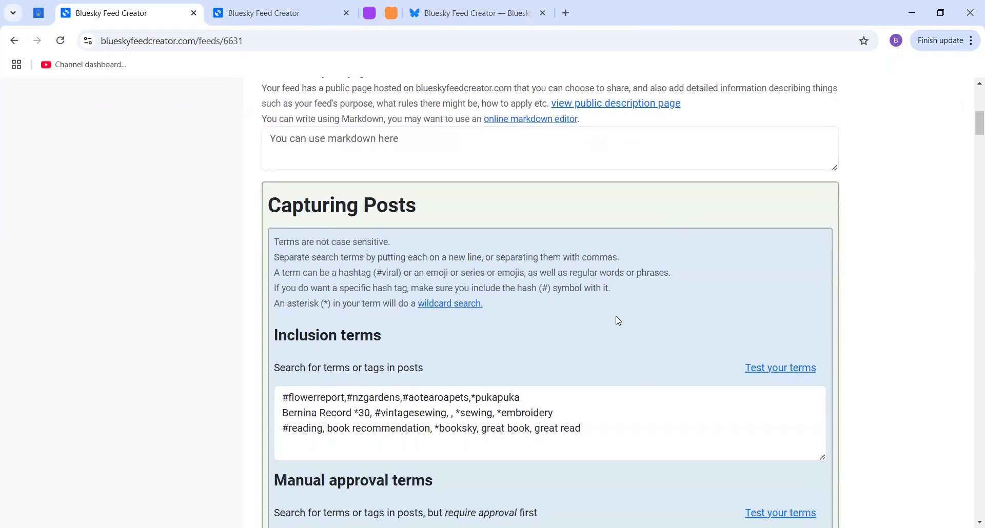
{"action": "scroll", "coordinate": [634, 316], "scroll_direction": "down", "scroll_amount": 5}
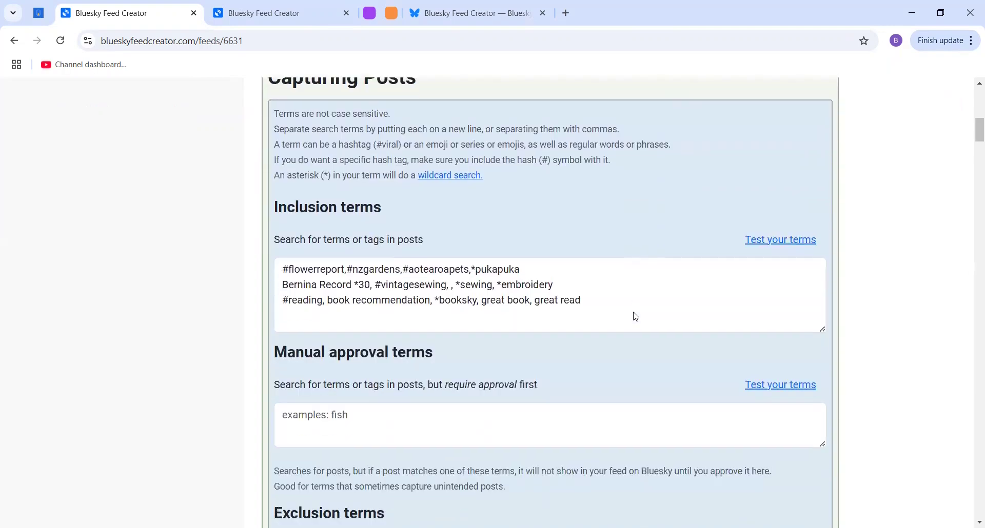
{"action": "scroll", "coordinate": [634, 312], "scroll_direction": "down", "scroll_amount": 1}
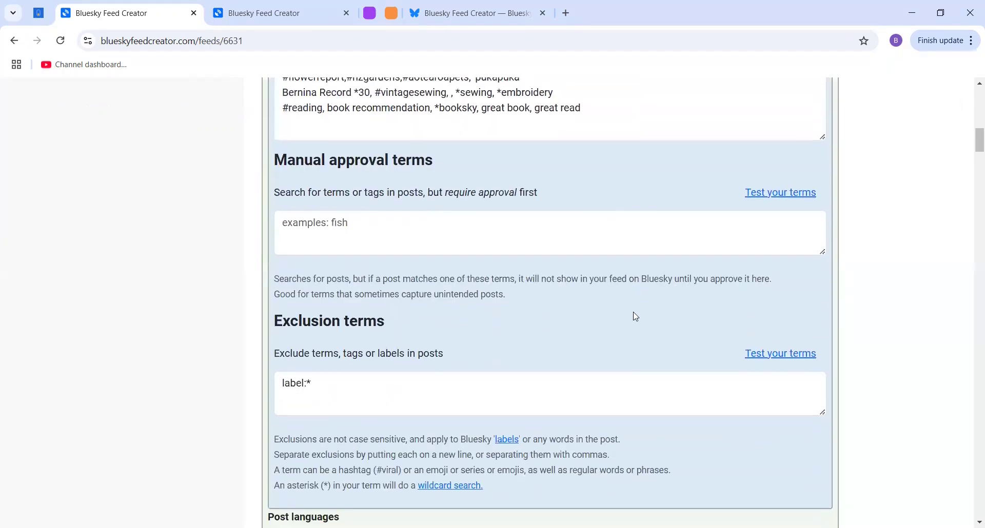
{"action": "double_click", "coordinate": [310, 383]}
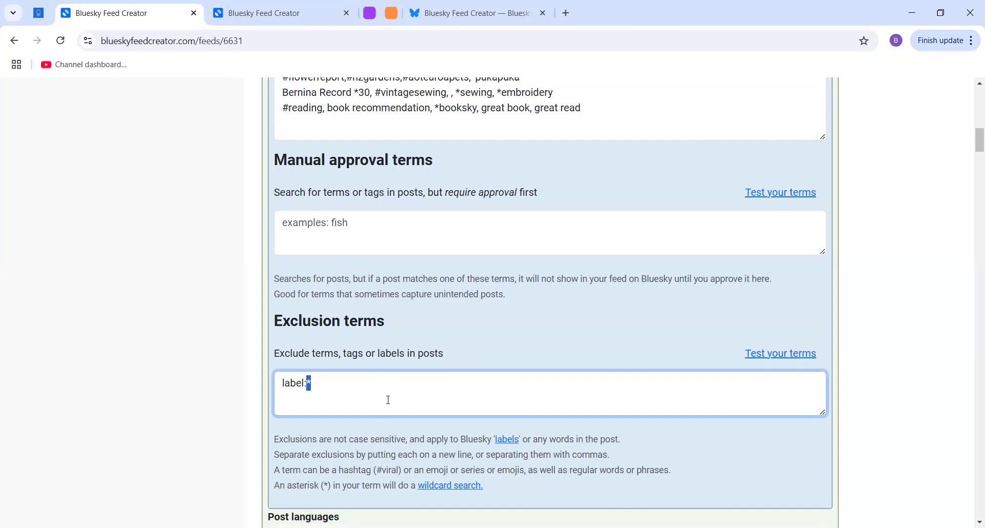
{"action": "left_click", "coordinate": [367, 389]}
{"action": "scroll", "coordinate": [600, 326], "scroll_direction": "down", "scroll_amount": 6}
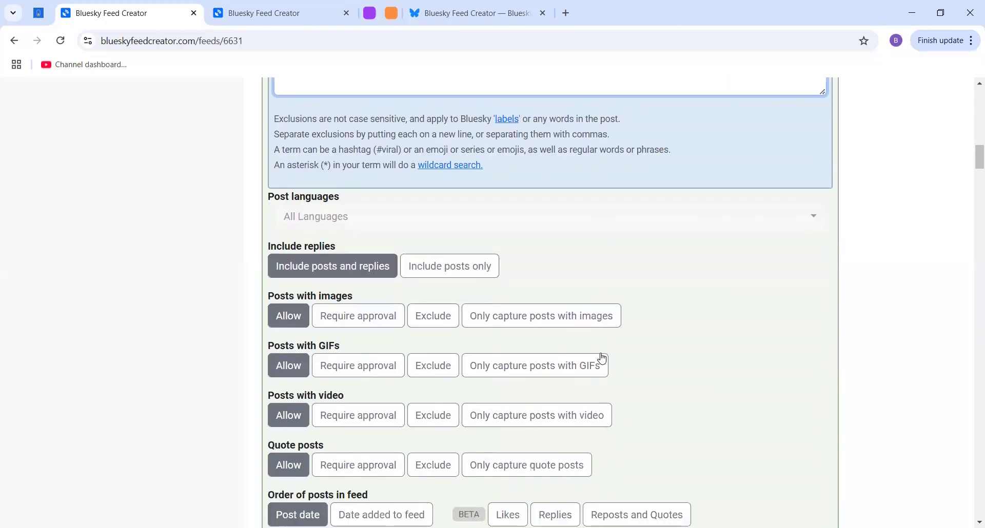
- Open the management page for the feed's allowed users and lists
{"action": "scroll", "coordinate": [603, 359], "scroll_direction": "down", "scroll_amount": 4}
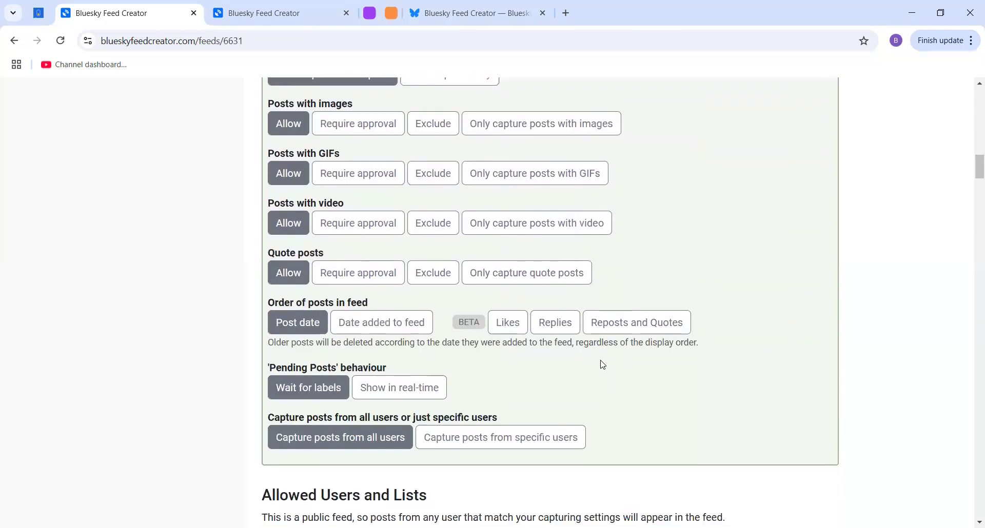
{"action": "scroll", "coordinate": [603, 365], "scroll_direction": "down", "scroll_amount": 4}
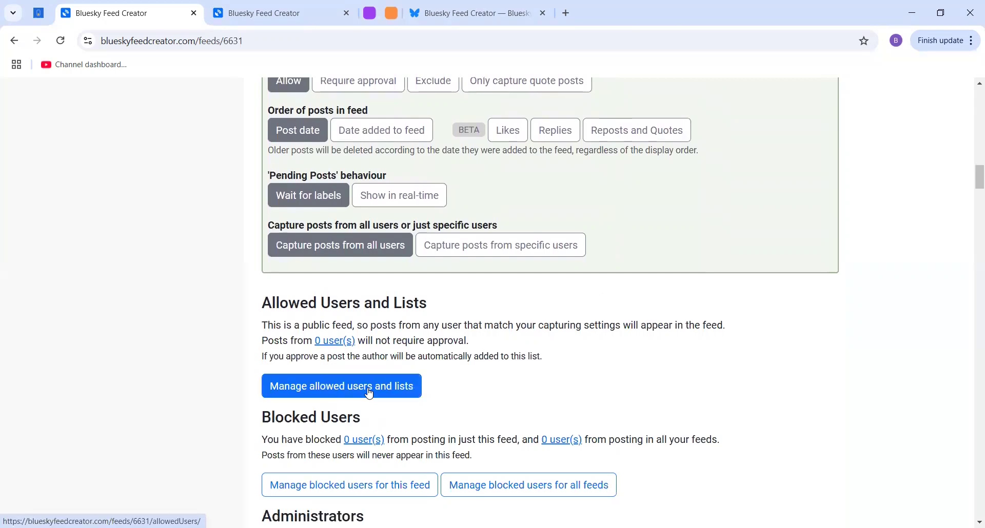
{"action": "left_click", "coordinate": [369, 393]}
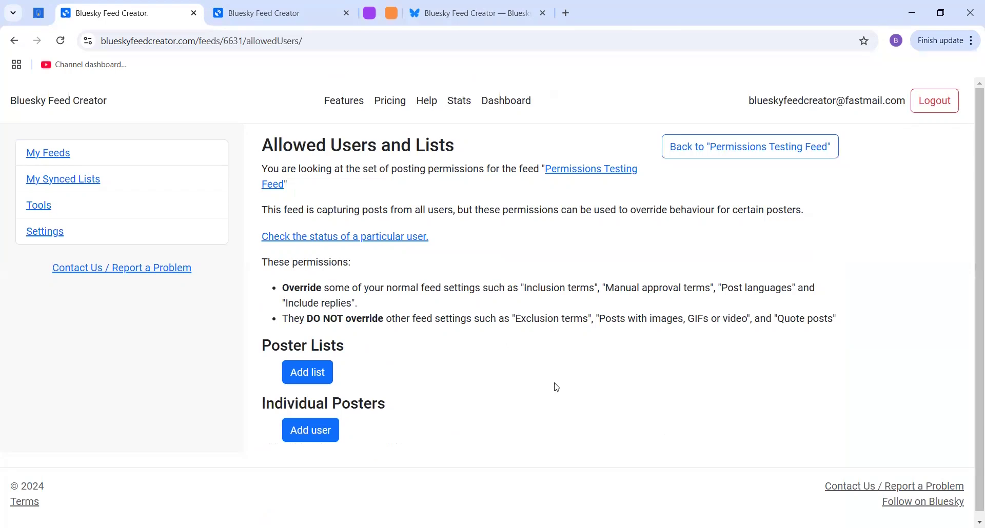
- Try limiting the feed's capture to posts from specific users, restore capture from all users, and return to the allowed users page
{"action": "left_click", "coordinate": [262, 13]}
{"action": "scroll", "coordinate": [585, 202], "scroll_direction": "up", "scroll_amount": 5}
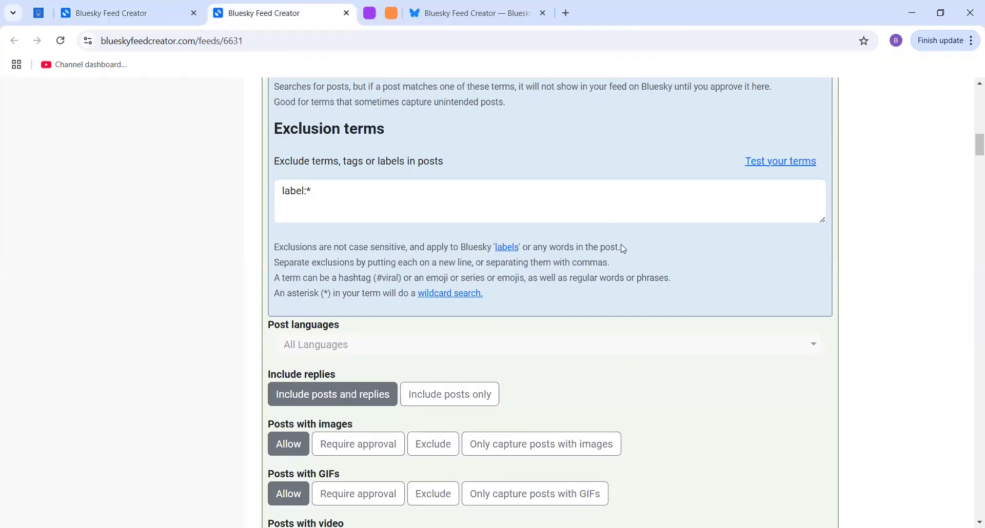
{"action": "scroll", "coordinate": [630, 276], "scroll_direction": "down", "scroll_amount": 9}
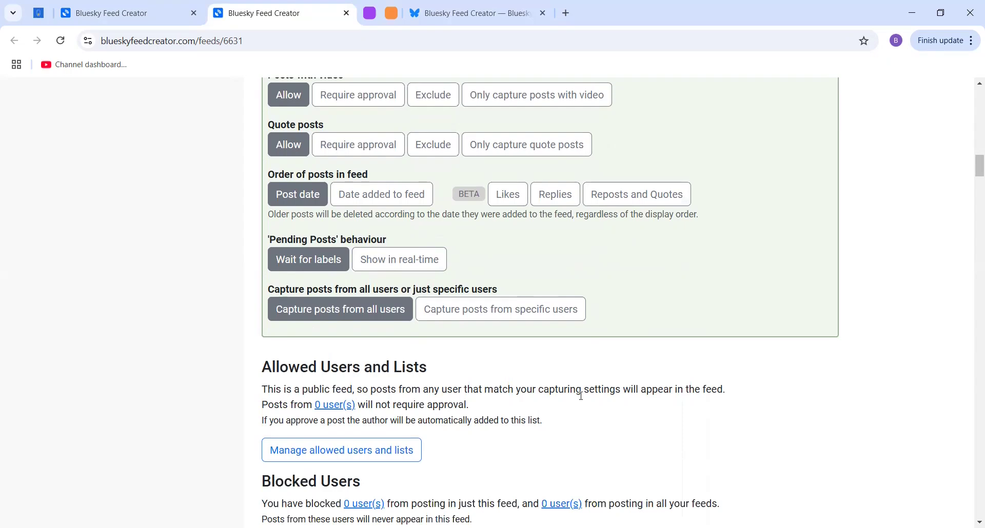
{"action": "left_click", "coordinate": [473, 322]}
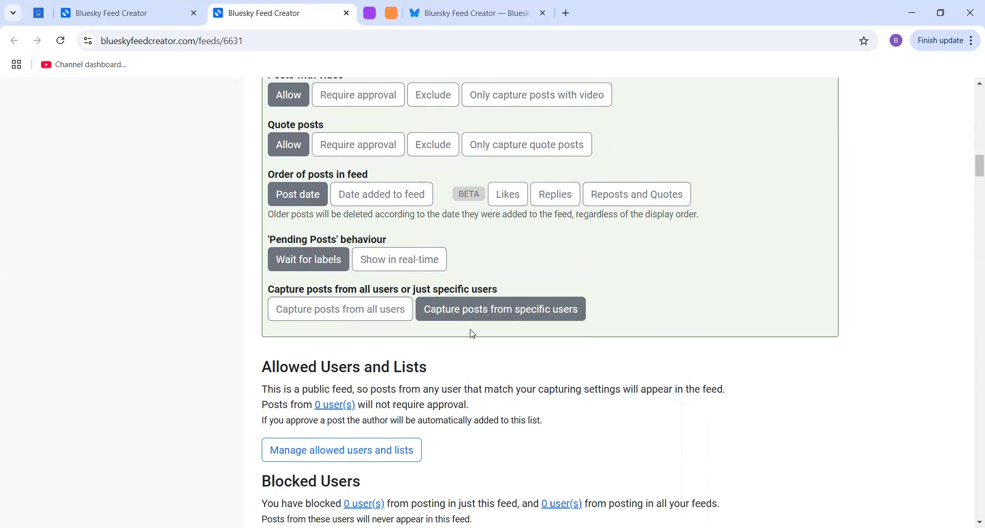
{"action": "left_click", "coordinate": [382, 309]}
{"action": "left_click", "coordinate": [115, 7]}
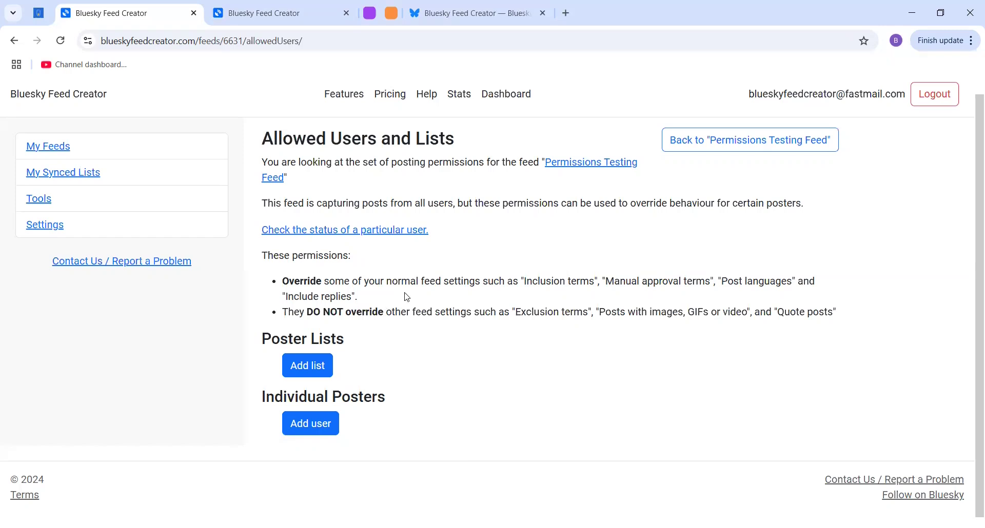
- Examine which normal feed settings the allowed-user permissions override and which ones they do not
{"action": "left_click_drag", "start_coordinate": [358, 297], "coordinate": [281, 283]}
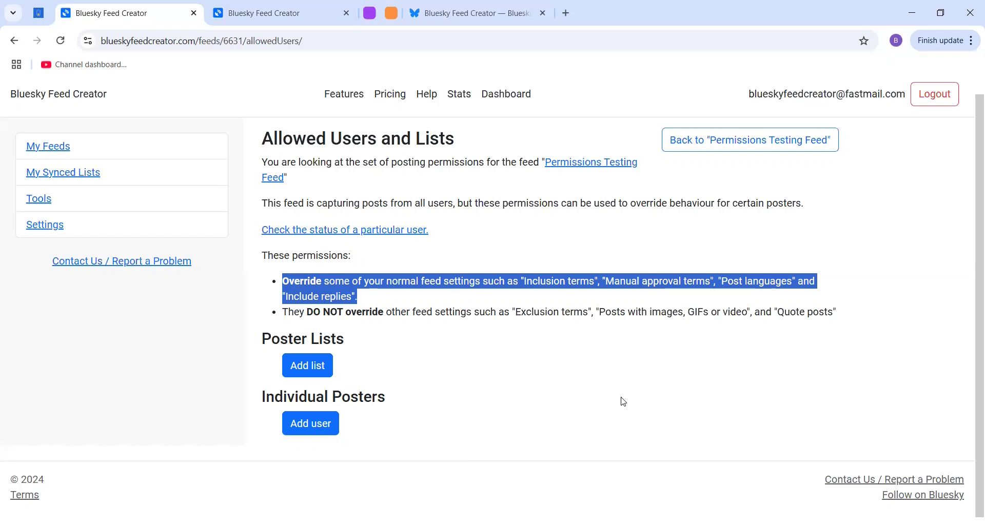
{"action": "left_click", "coordinate": [628, 317]}
{"action": "left_click_drag", "start_coordinate": [839, 311], "coordinate": [278, 312]}
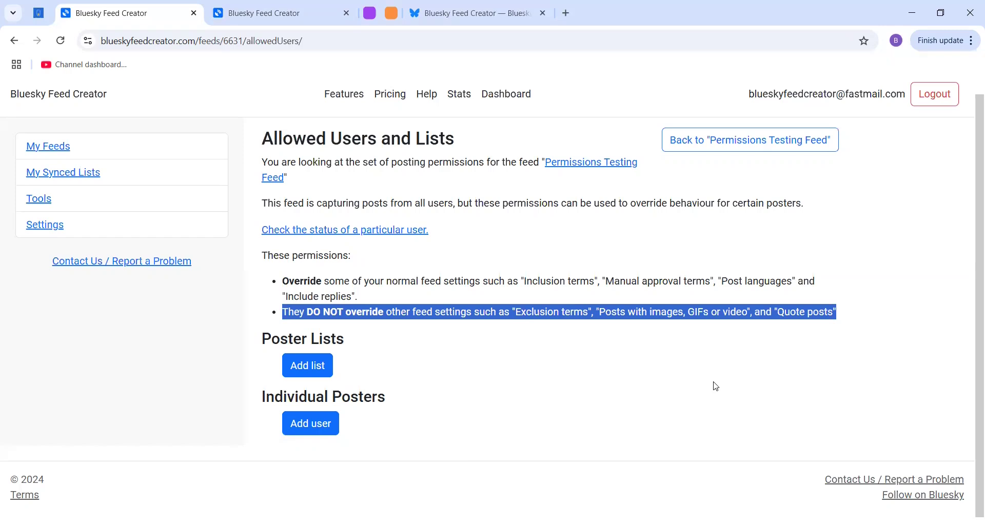
{"action": "left_click", "coordinate": [797, 309]}
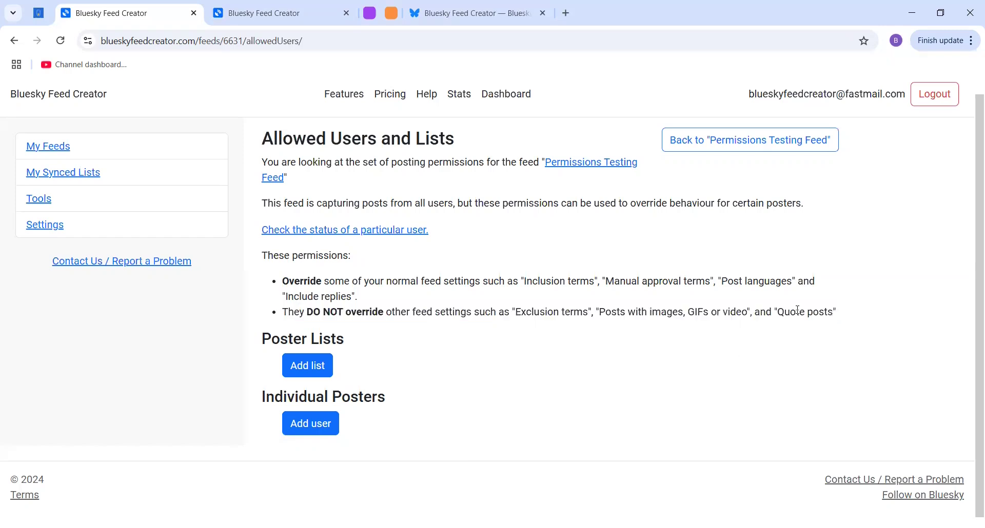
{"action": "left_click_drag", "start_coordinate": [515, 310], "coordinate": [586, 318]}
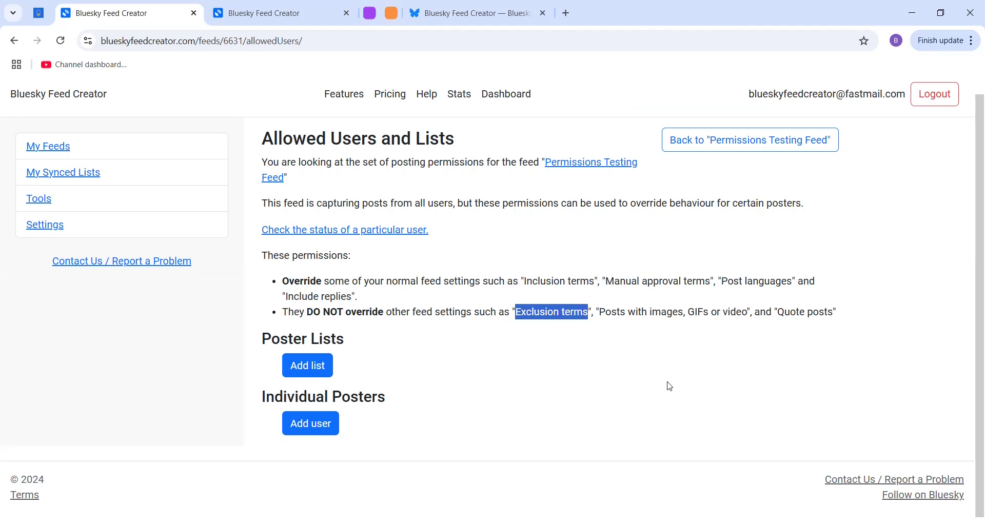
{"action": "left_click_drag", "start_coordinate": [600, 312], "coordinate": [832, 313]}
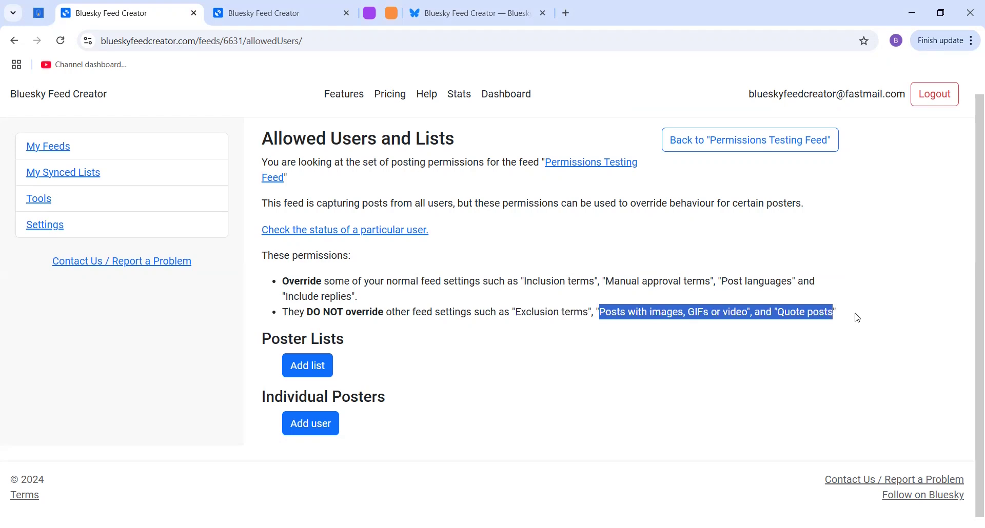
{"action": "left_click", "coordinate": [846, 318]}
{"action": "left_click_drag", "start_coordinate": [834, 313], "coordinate": [599, 313]}
{"action": "left_click", "coordinate": [678, 309]}
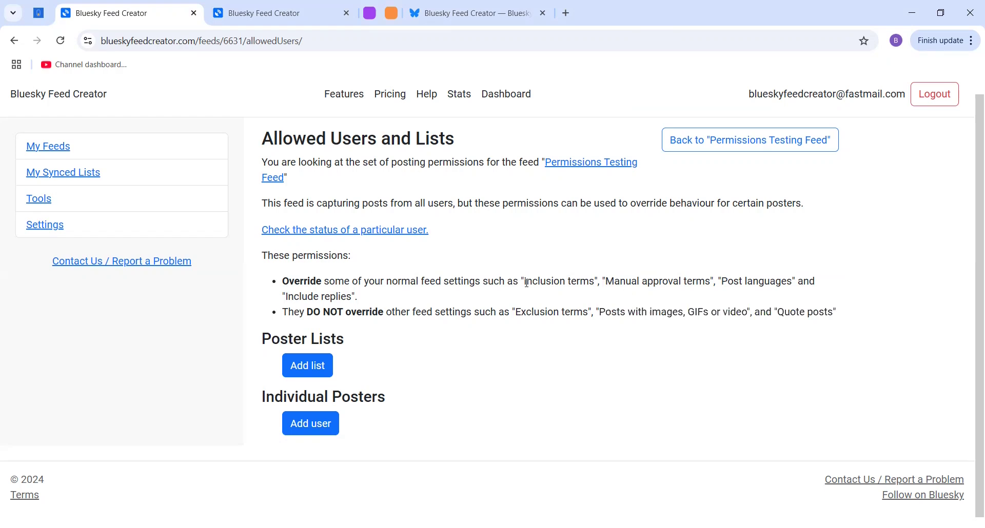
{"action": "left_click_drag", "start_coordinate": [524, 287], "coordinate": [549, 292]}
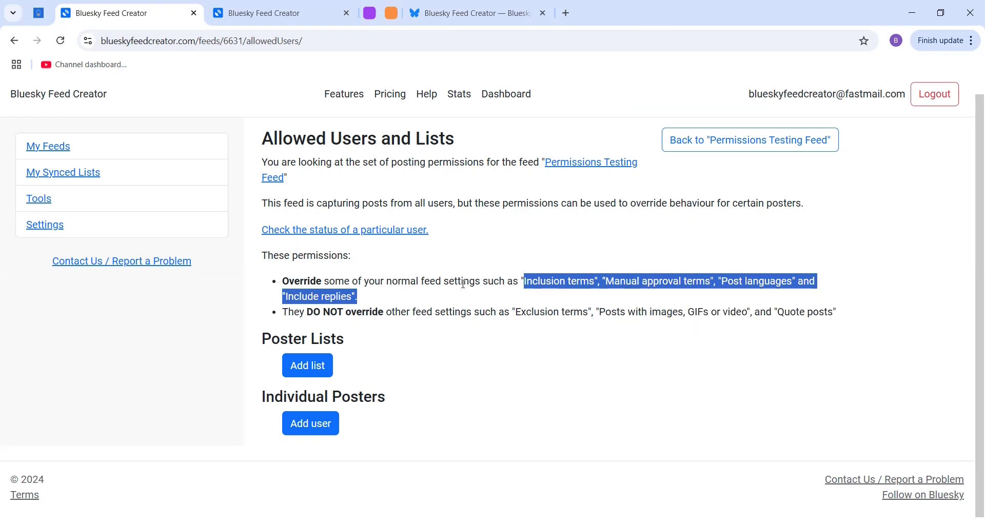
{"action": "left_click", "coordinate": [639, 341]}
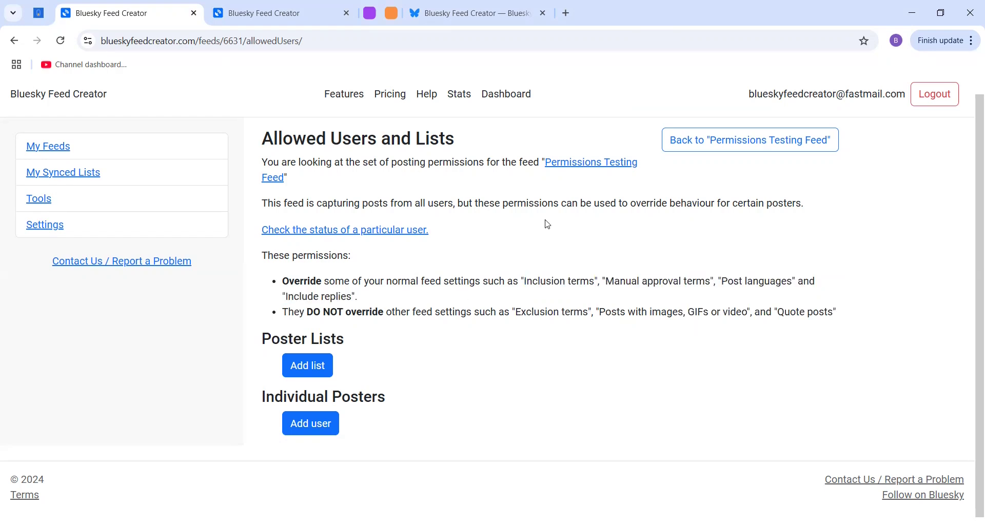
- Open the Kiwis list on Bluesky and copy the link to it
{"action": "left_click", "coordinate": [368, 16]}
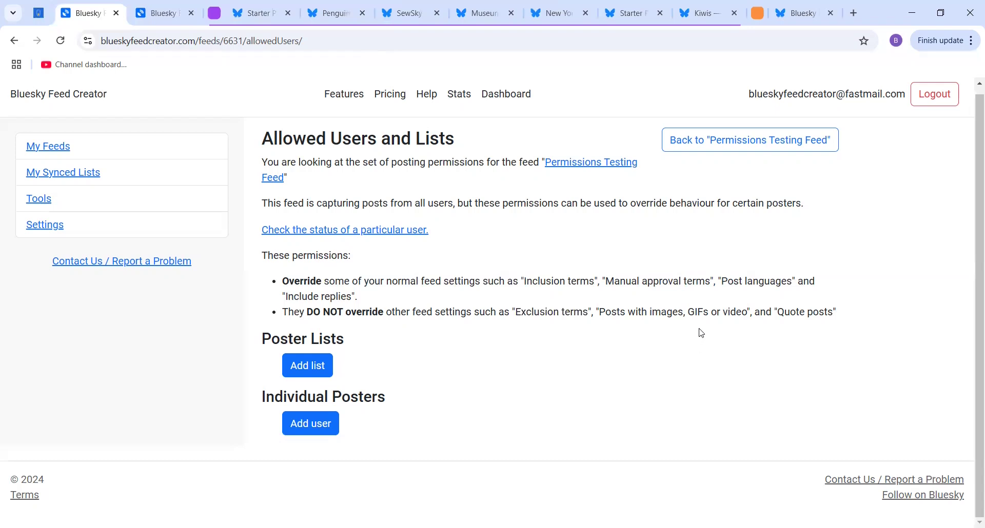
{"action": "left_click", "coordinate": [310, 365]}
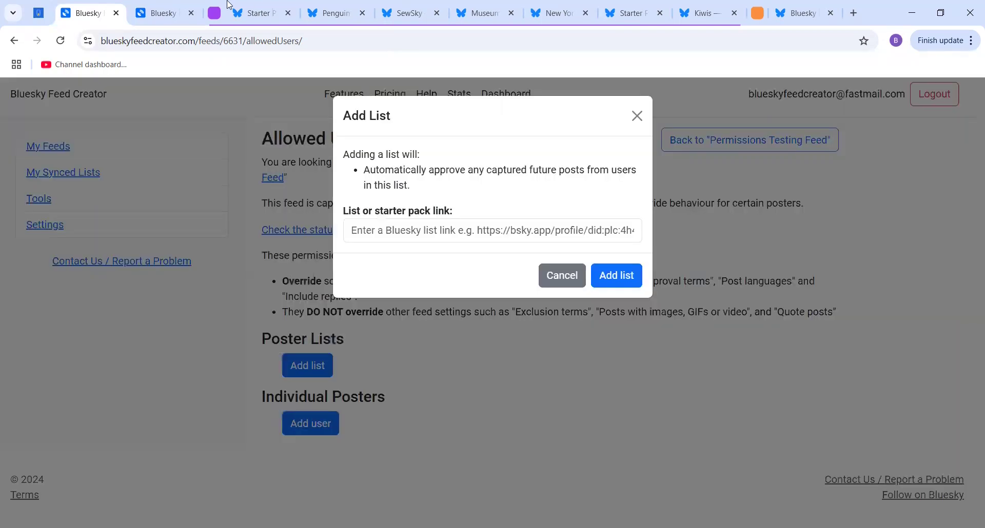
{"action": "left_click", "coordinate": [703, 13]}
{"action": "scroll", "coordinate": [641, 259], "scroll_direction": "up", "scroll_amount": 5}
{"action": "scroll", "coordinate": [641, 259], "scroll_direction": "up", "scroll_amount": 10}
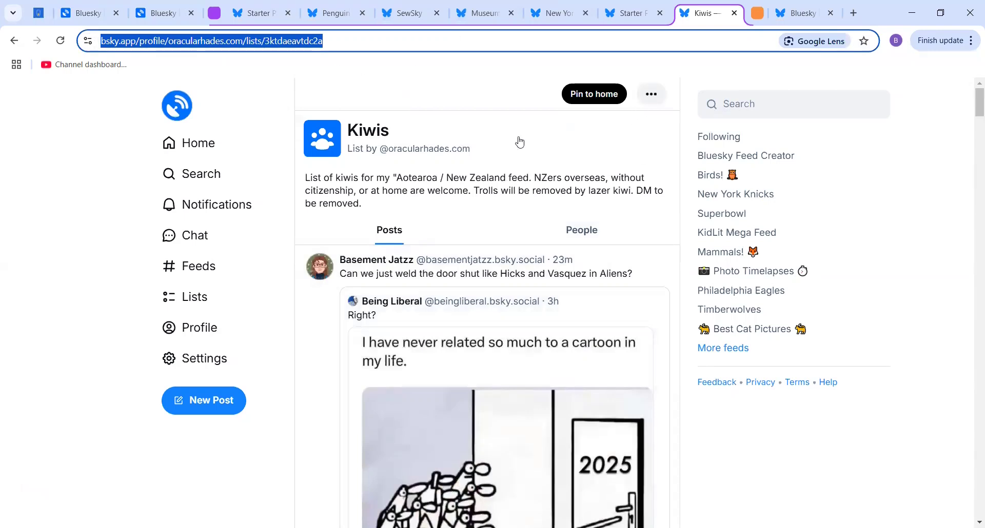
{"action": "left_click", "coordinate": [650, 95]}
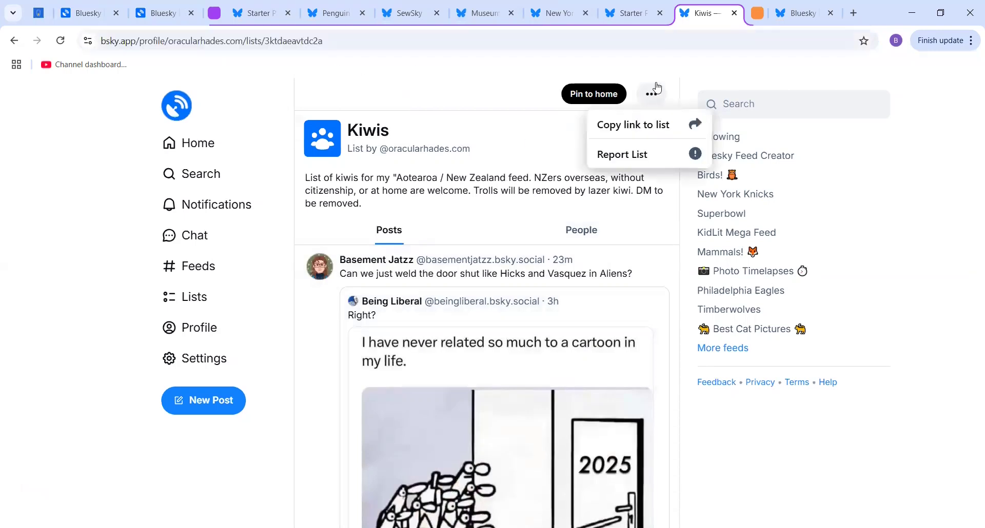
{"action": "left_click", "coordinate": [633, 125]}
- Add the Kiwis list to the feed's poster lists using the copied link, and close the list's Bluesky page
{"action": "left_click", "coordinate": [87, 13]}
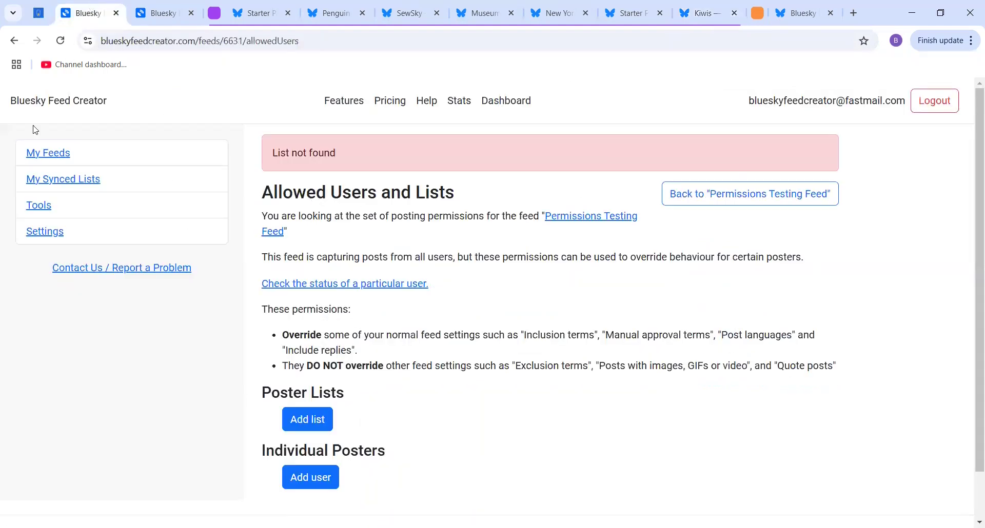
{"action": "left_click", "coordinate": [312, 426]}
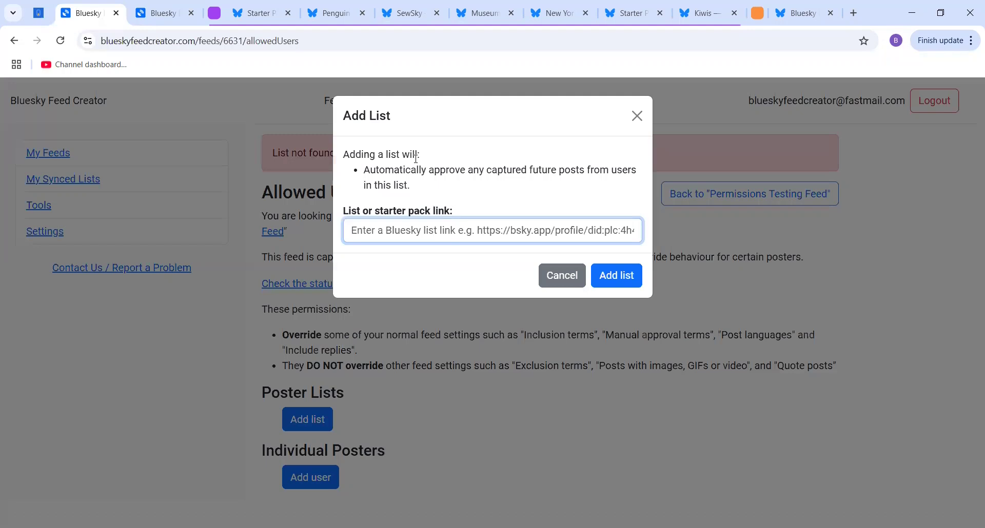
{"action": "key", "text": "ctrl+v"}
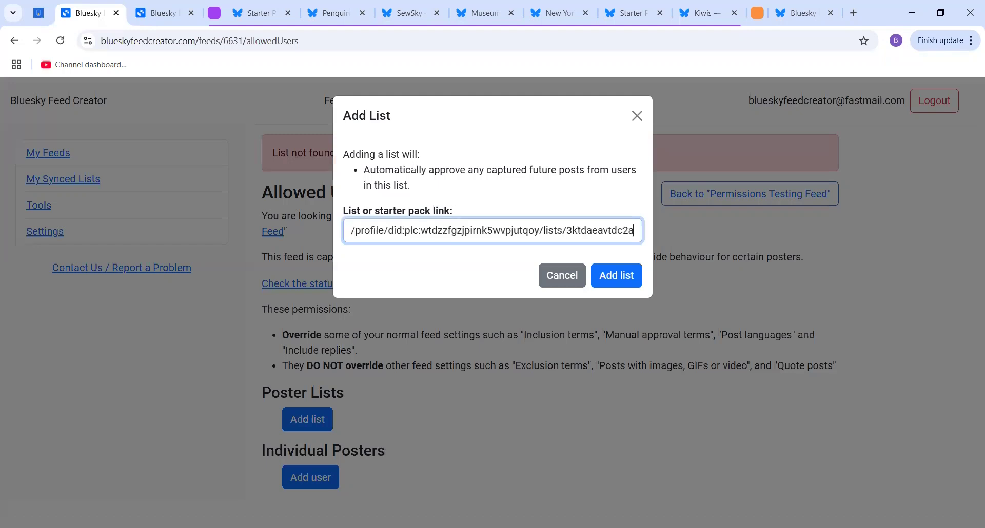
{"action": "left_click", "coordinate": [626, 283]}
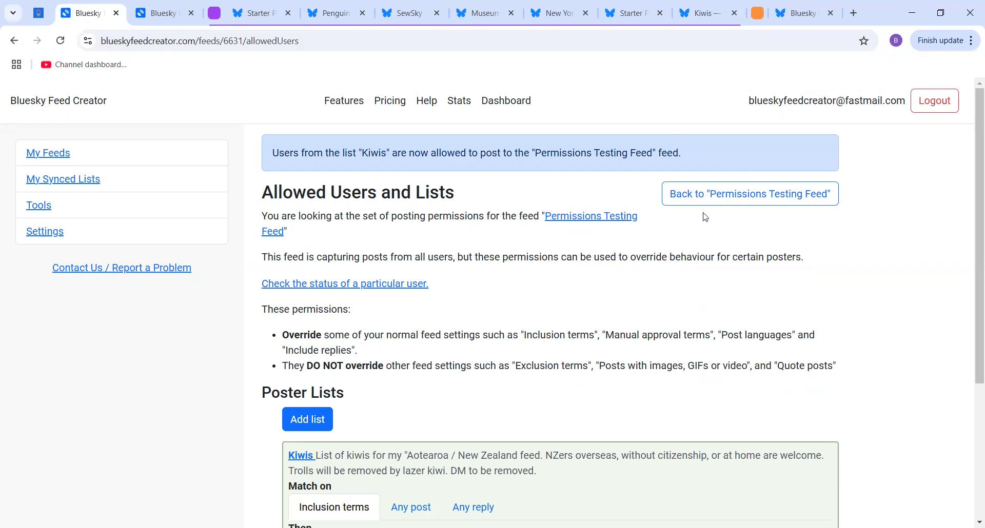
{"action": "left_click", "coordinate": [734, 13]}
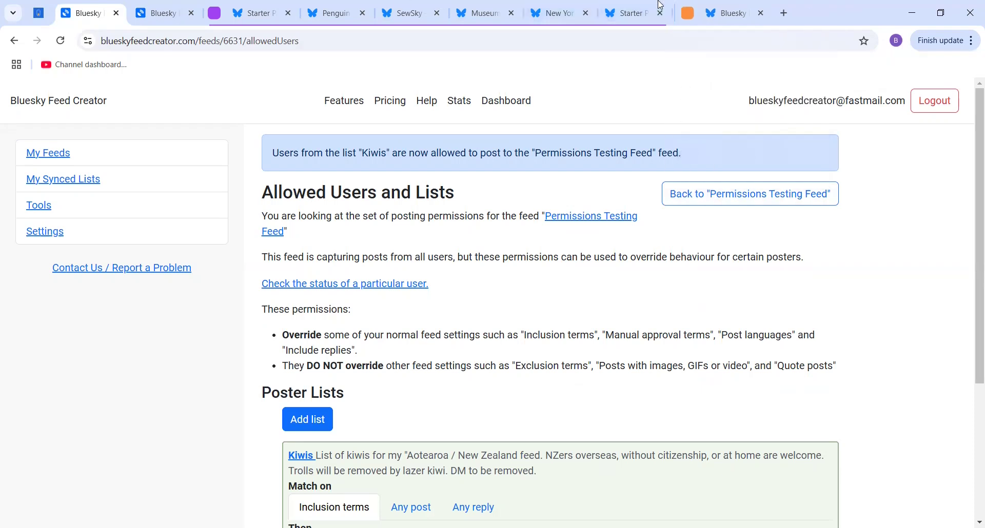
- Copy the share link of the Indie Bookstores starter pack on Bluesky and return to the feed's allowed users and lists page
{"action": "left_click", "coordinate": [631, 13]}
{"action": "left_click", "coordinate": [657, 96]}
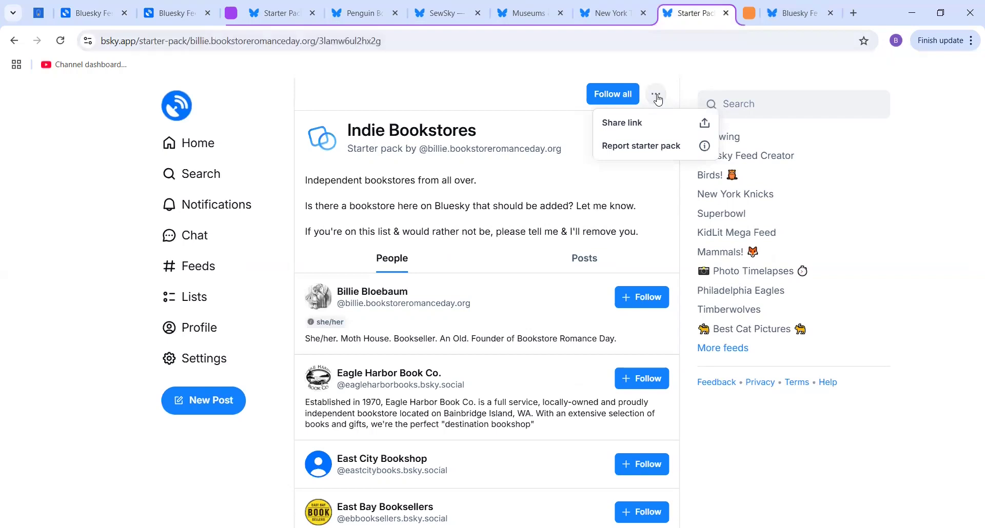
{"action": "left_click", "coordinate": [622, 130]}
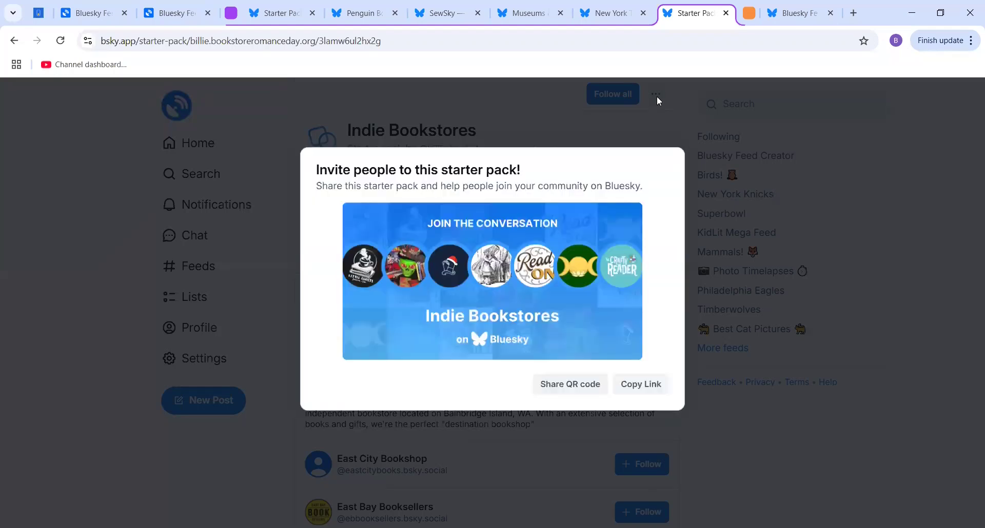
{"action": "left_click", "coordinate": [642, 385]}
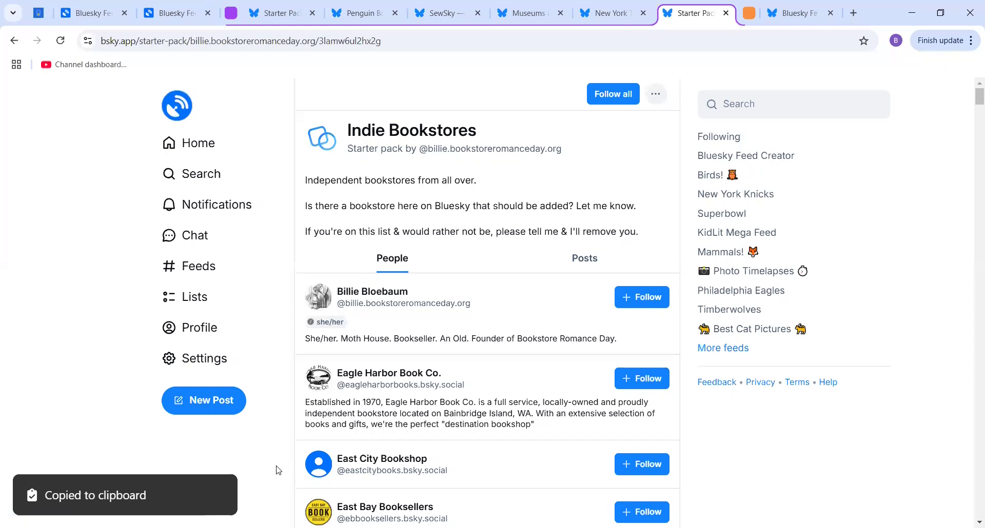
{"action": "left_click", "coordinate": [95, 12]}
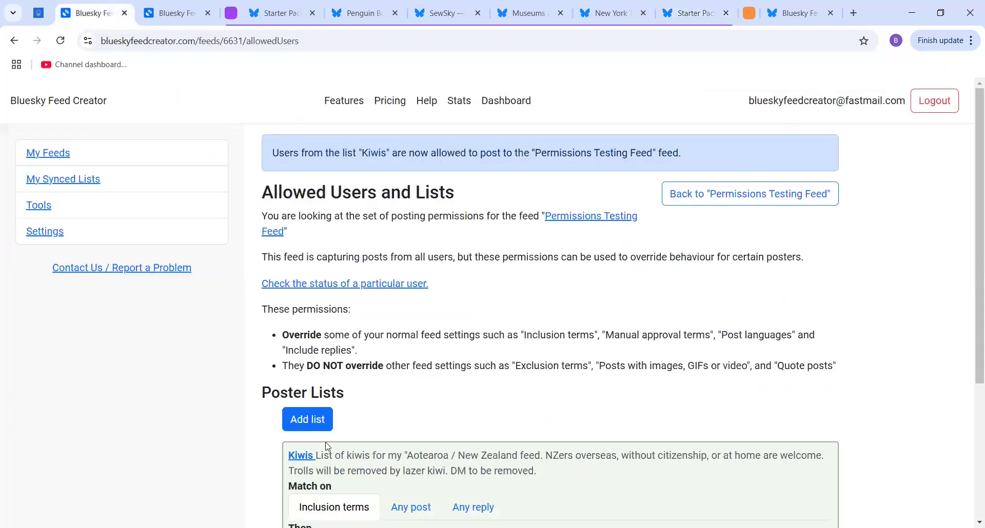
- Add the Indie Bookstores starter pack to the feed's poster lists using the copied link, and close its Bluesky page
{"action": "left_click", "coordinate": [308, 420]}
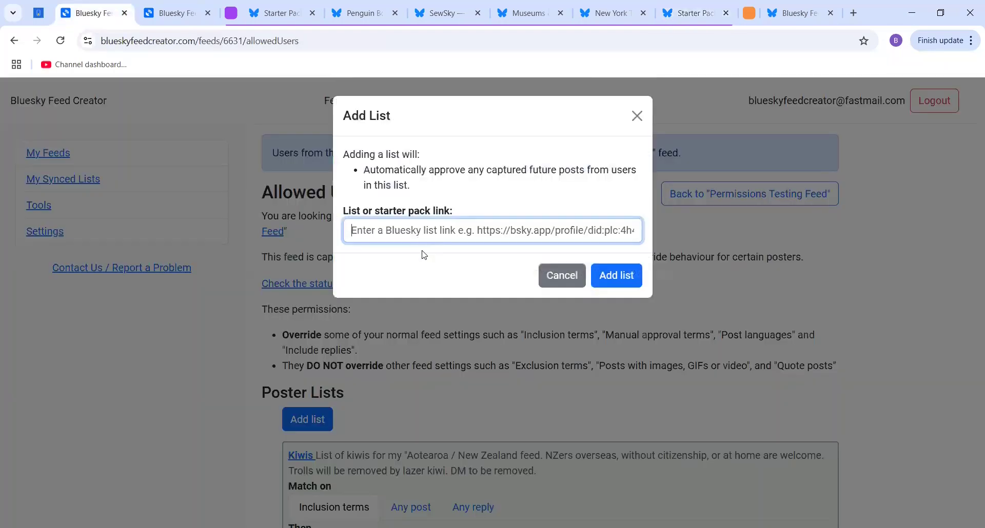
{"action": "key", "text": "ctrl+v"}
{"action": "left_click", "coordinate": [624, 275]}
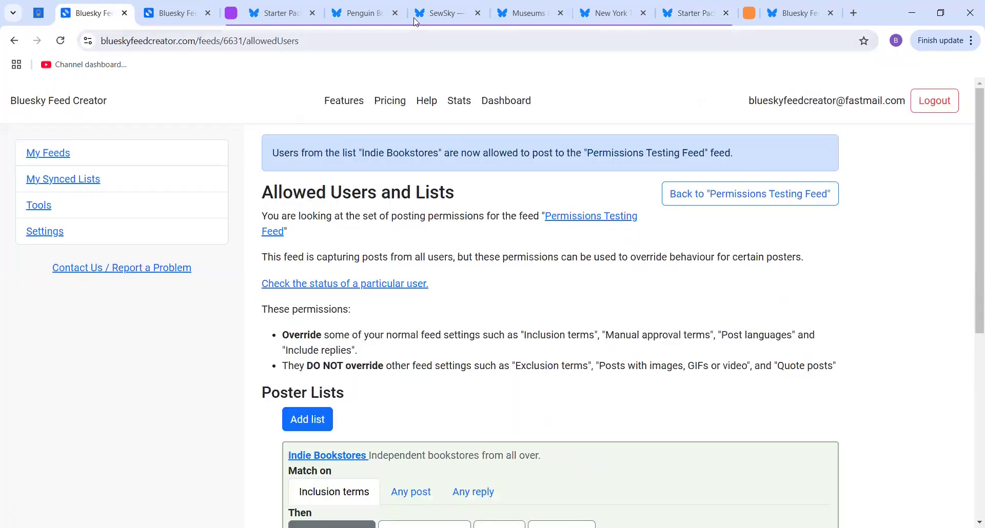
{"action": "left_click", "coordinate": [695, 14]}
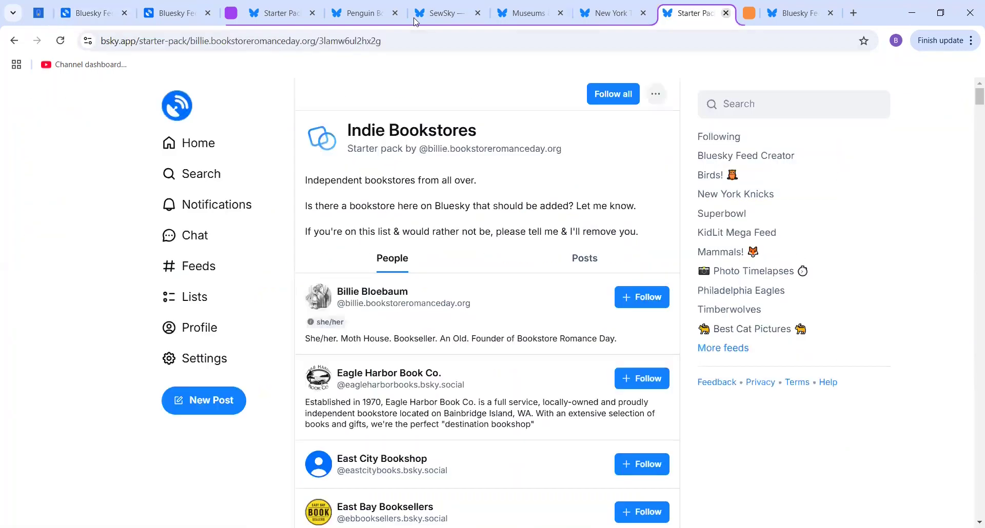
{"action": "left_click", "coordinate": [726, 13]}
- Copy the share link of the Museums & Libraries starter pack on Bluesky and return to the allowed users and lists page
{"action": "left_click", "coordinate": [500, 10]}
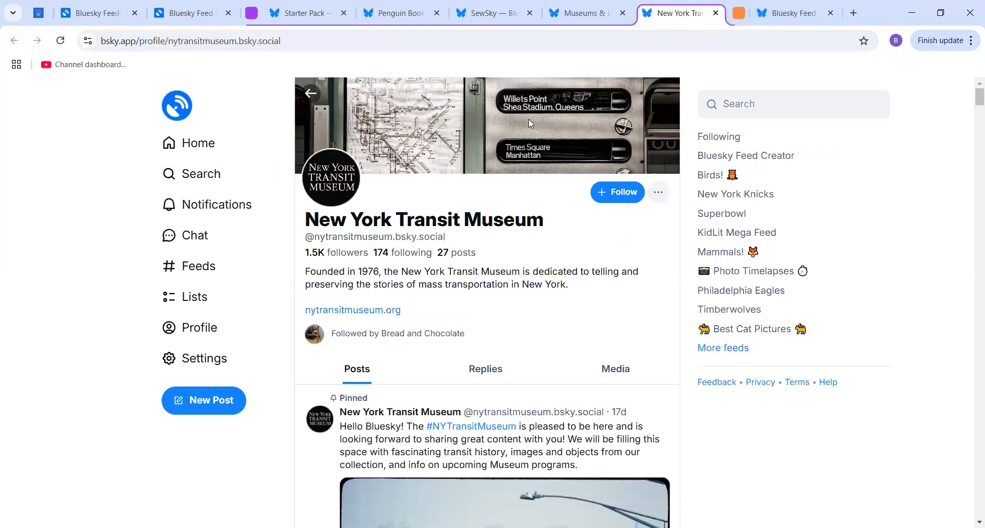
{"action": "left_click", "coordinate": [651, 94]}
{"action": "left_click", "coordinate": [680, 126]}
{"action": "left_click", "coordinate": [98, 13]}
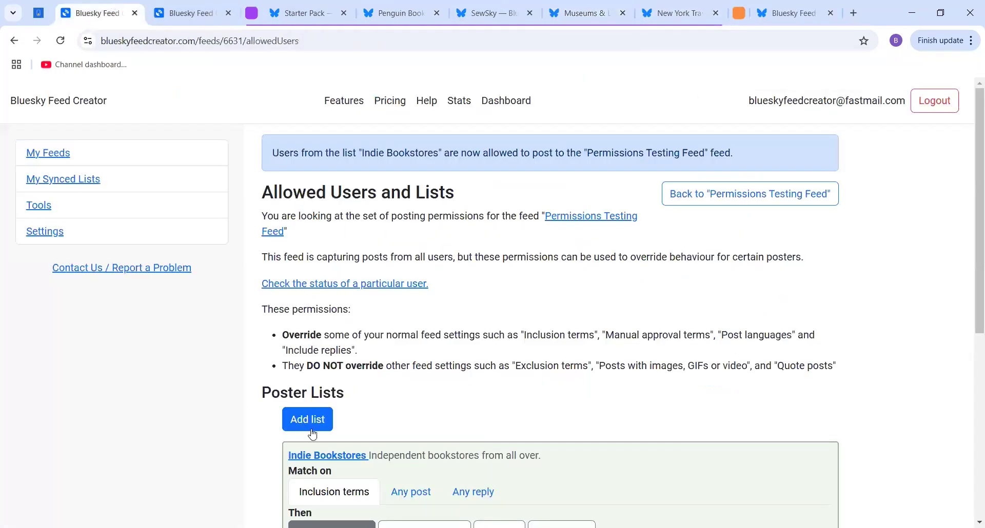
- Add Museums & Libraries to the feed's poster lists using the copied link, and close its Bluesky page
{"action": "left_click", "coordinate": [308, 419]}
{"action": "left_click", "coordinate": [455, 230]}
{"action": "key", "text": "ctrl+v"}
{"action": "left_click", "coordinate": [616, 276]}
{"action": "left_click", "coordinate": [585, 13]}
{"action": "left_click", "coordinate": [622, 13]}
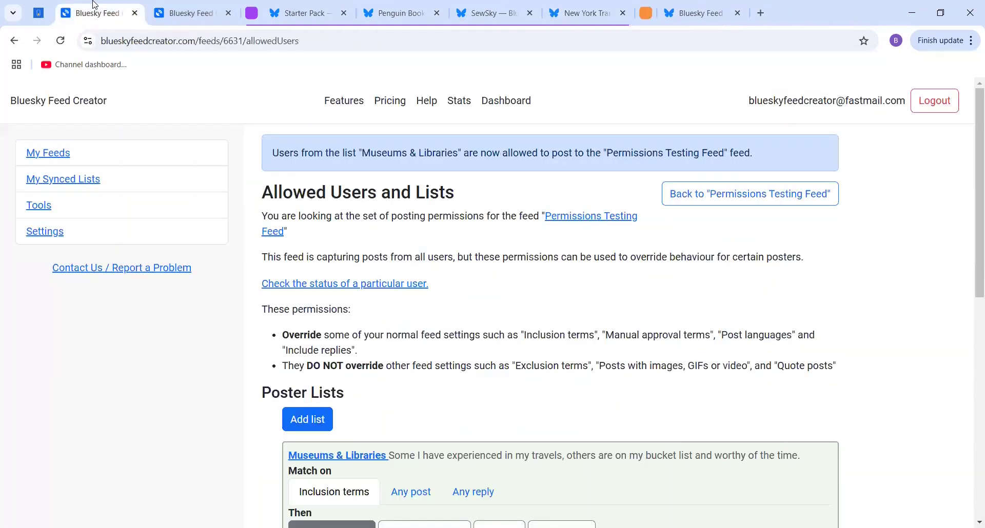
- Copy the share link of the SewSky starter pack on Bluesky and return to the allowed users and lists page
{"action": "left_click", "coordinate": [500, 10]}
{"action": "left_click", "coordinate": [648, 94]}
{"action": "left_click", "coordinate": [679, 125]}
{"action": "left_click", "coordinate": [98, 12]}
- Add SewSky to the feed's poster lists using the copied link, and close its Bluesky page
{"action": "left_click", "coordinate": [308, 419]}
{"action": "left_click", "coordinate": [460, 238]}
{"action": "key", "text": "ctrl+v"}
{"action": "left_click", "coordinate": [616, 275]}
{"action": "left_click", "coordinate": [595, 13]}
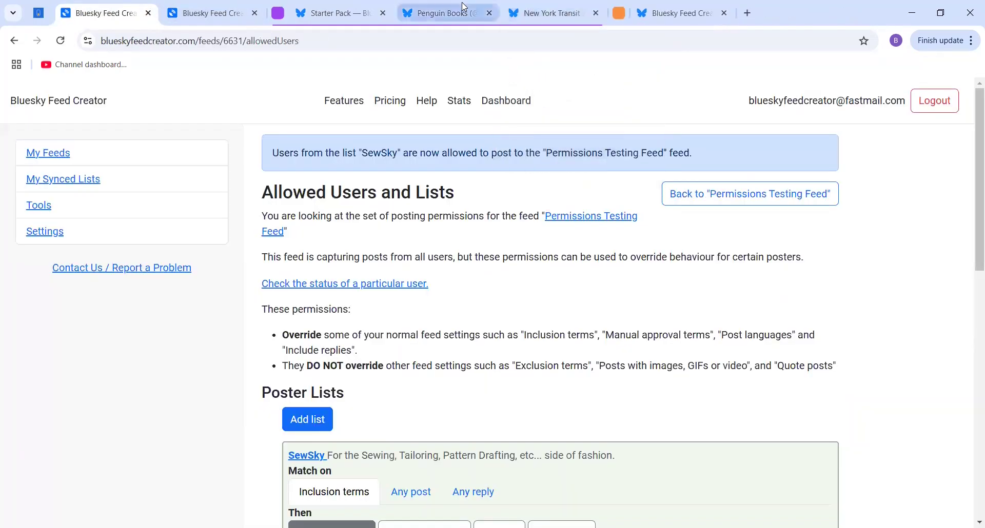
- Copy the link of the Indie Bookstores, Part the Second starter pack and add it to the feed's poster lists
{"action": "left_click", "coordinate": [446, 13]}
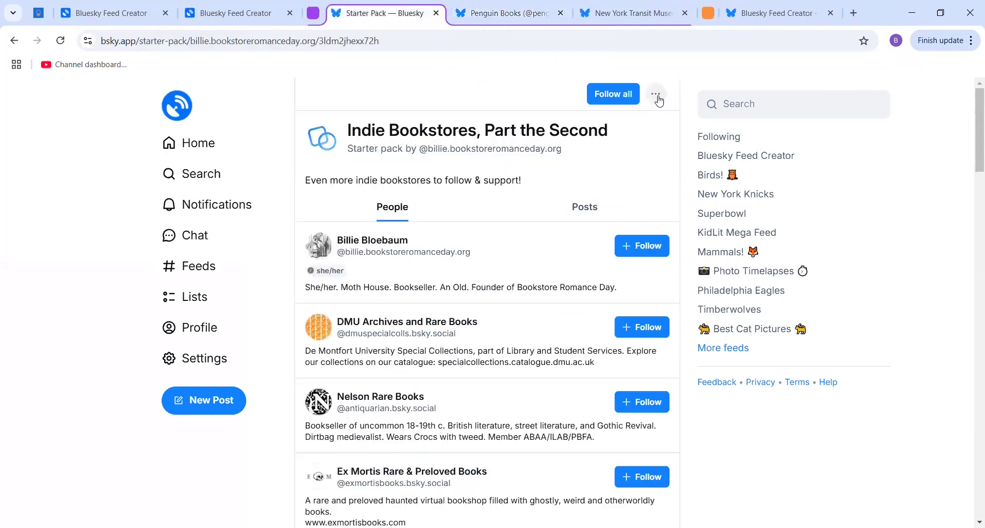
{"action": "left_click", "coordinate": [658, 105]}
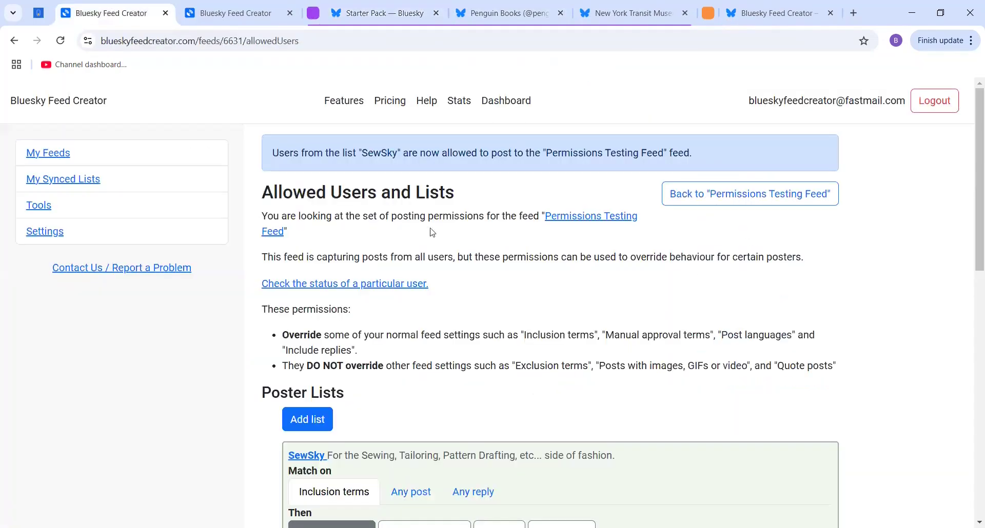
{"action": "left_click", "coordinate": [306, 421]}
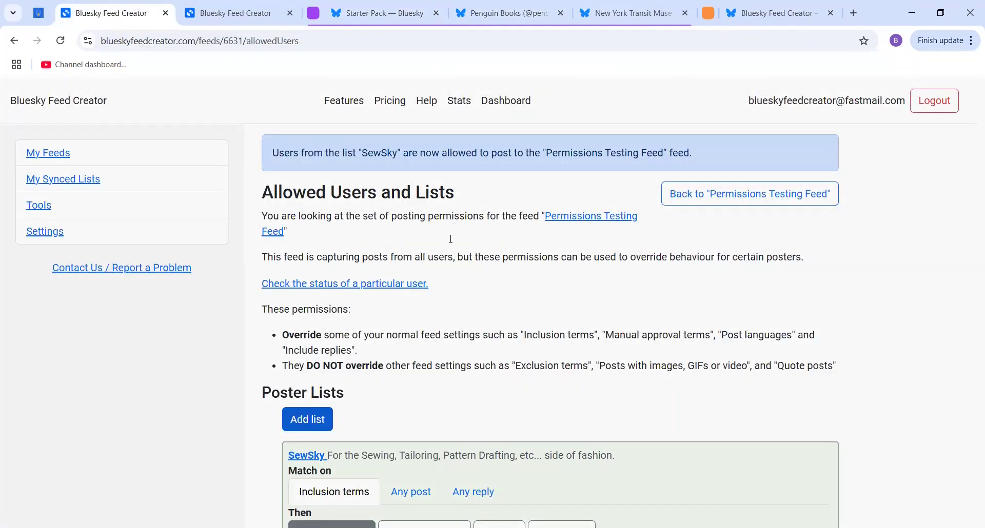
{"action": "type", "text": "https://go.bsky.app/9bTR428"}
{"action": "key", "text": "Return"}
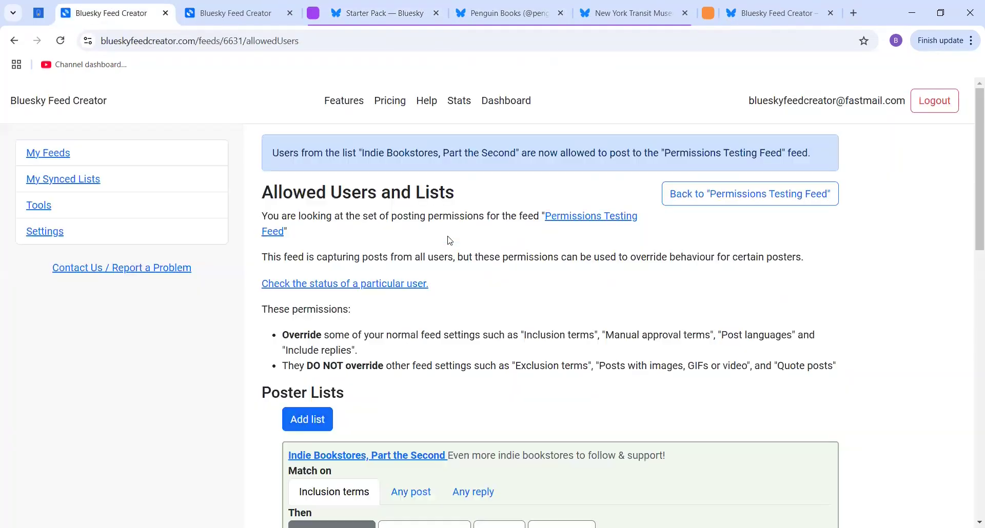
- Reload the feed's settings page and check how many allowed users it reports under Allowed Users and Lists
{"action": "scroll", "coordinate": [815, 265], "scroll_direction": "down", "scroll_amount": 3}
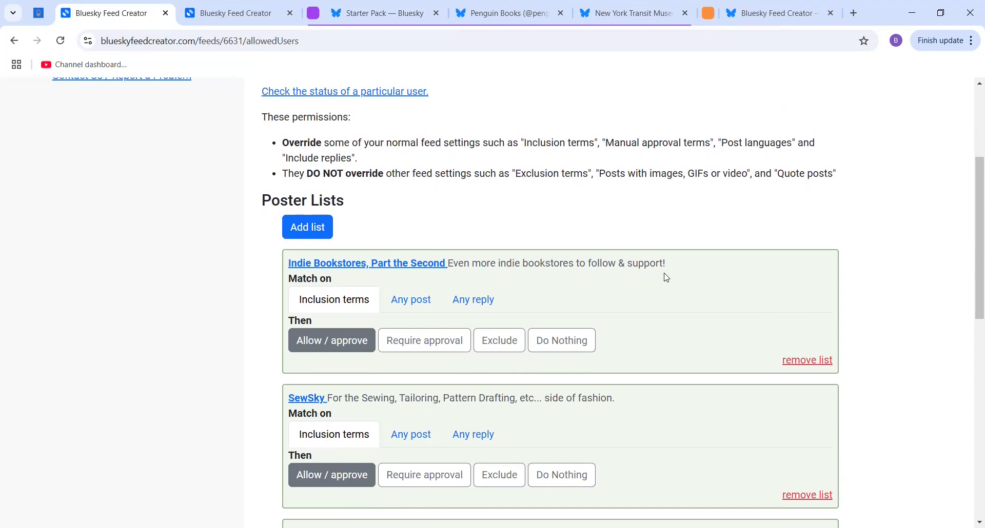
{"action": "scroll", "coordinate": [469, 129], "scroll_direction": "up", "scroll_amount": 1}
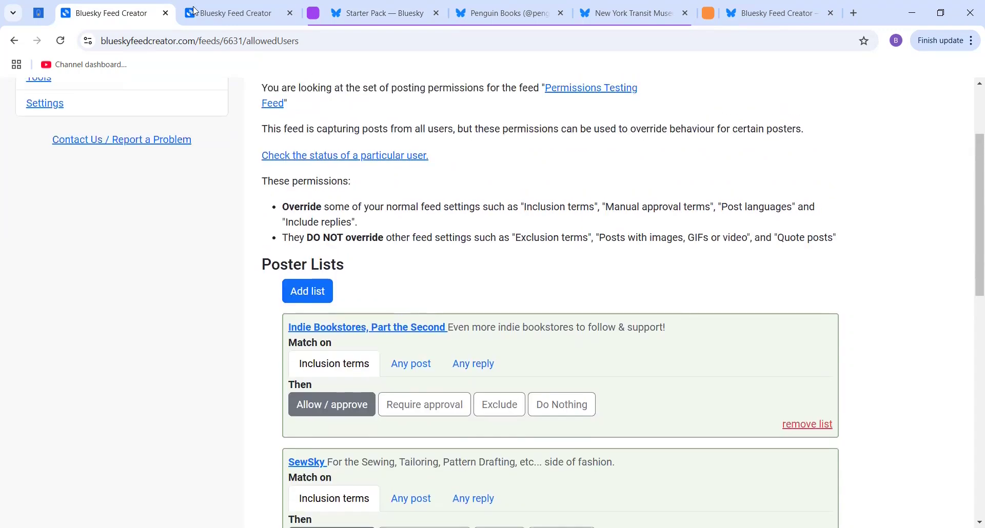
{"action": "left_click", "coordinate": [216, 14]}
{"action": "scroll", "coordinate": [795, 310], "scroll_direction": "down", "scroll_amount": 3}
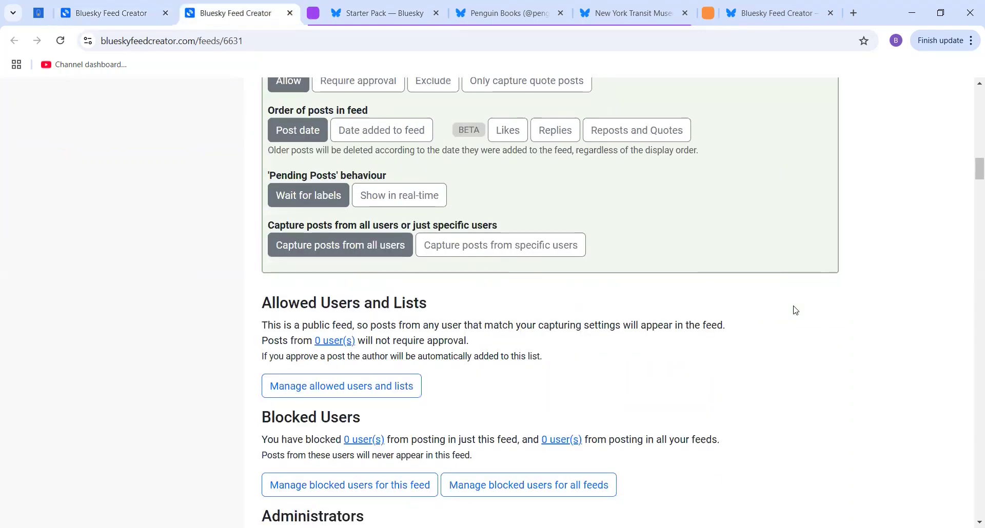
{"action": "scroll", "coordinate": [792, 306], "scroll_direction": "up", "scroll_amount": 9}
{"action": "scroll", "coordinate": [792, 302], "scroll_direction": "down", "scroll_amount": 3}
{"action": "scroll", "coordinate": [791, 302], "scroll_direction": "down", "scroll_amount": 6}
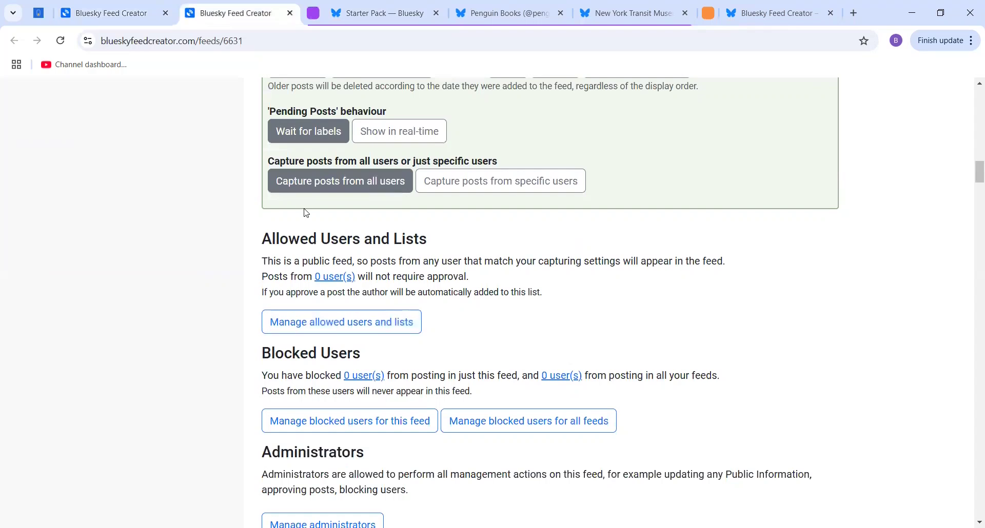
{"action": "left_click", "coordinate": [59, 39]}
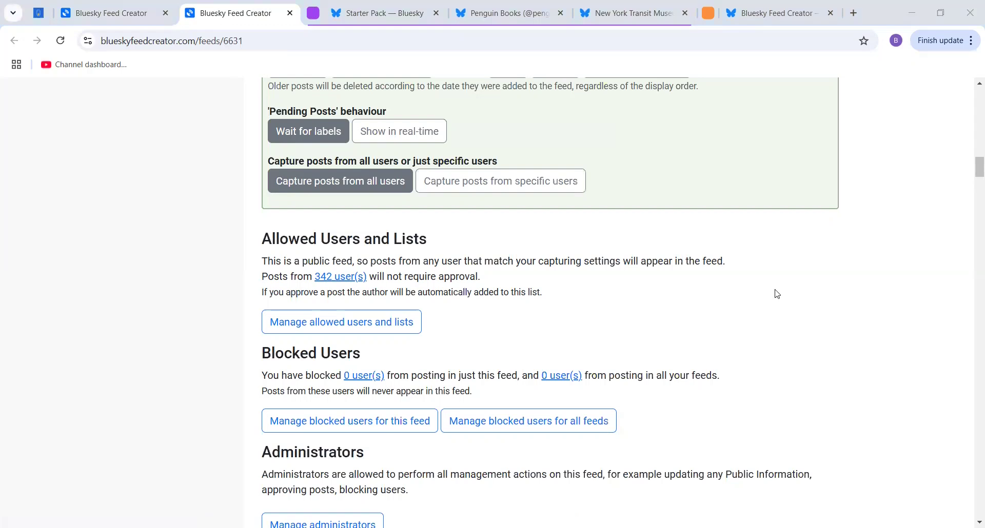
- Return to the allowed users and lists page and review the match and action settings of the added poster lists
{"action": "left_click", "coordinate": [108, 9]}
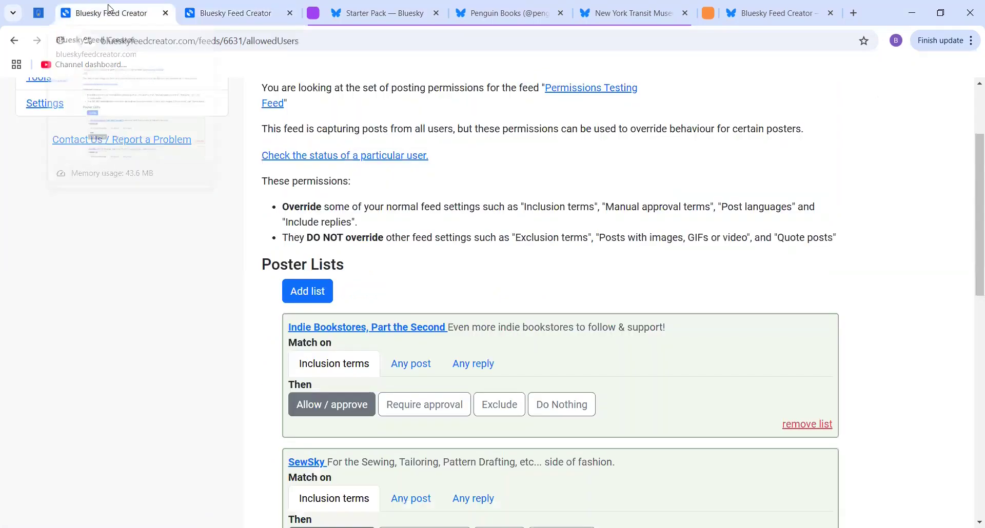
{"action": "scroll", "coordinate": [517, 208], "scroll_direction": "down", "scroll_amount": 2}
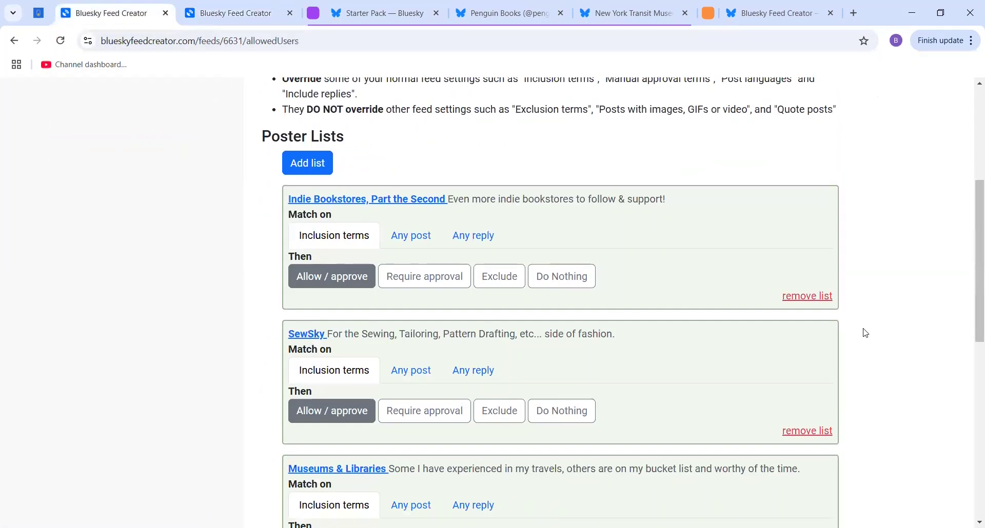
{"action": "scroll", "coordinate": [864, 332], "scroll_direction": "up", "scroll_amount": 4}
{"action": "left_click_drag", "start_coordinate": [319, 192], "coordinate": [454, 193]}
{"action": "left_click", "coordinate": [538, 295]}
{"action": "scroll", "coordinate": [743, 281], "scroll_direction": "down", "scroll_amount": 3}
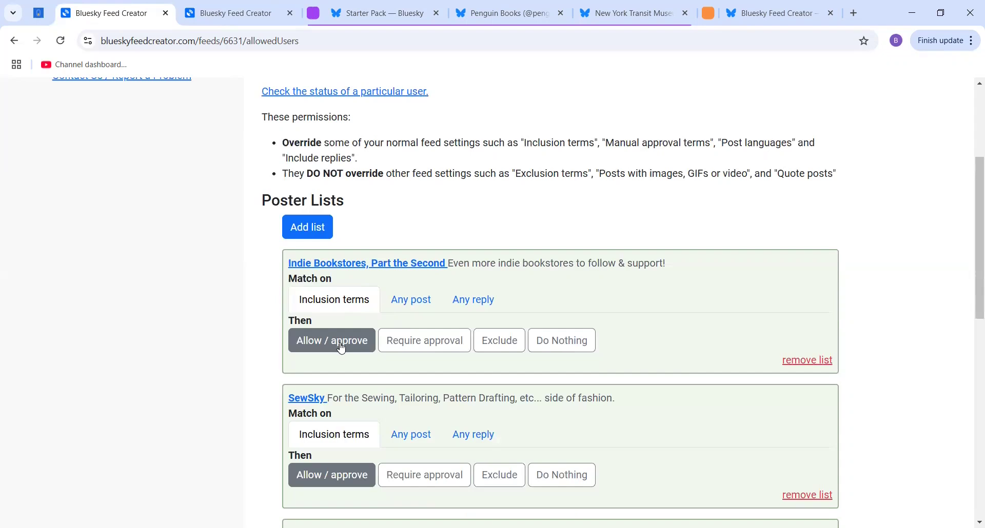
- Check the inclusion terms on the feed's settings page and return to the poster lists
{"action": "key", "text": "ctrl+Tab"}
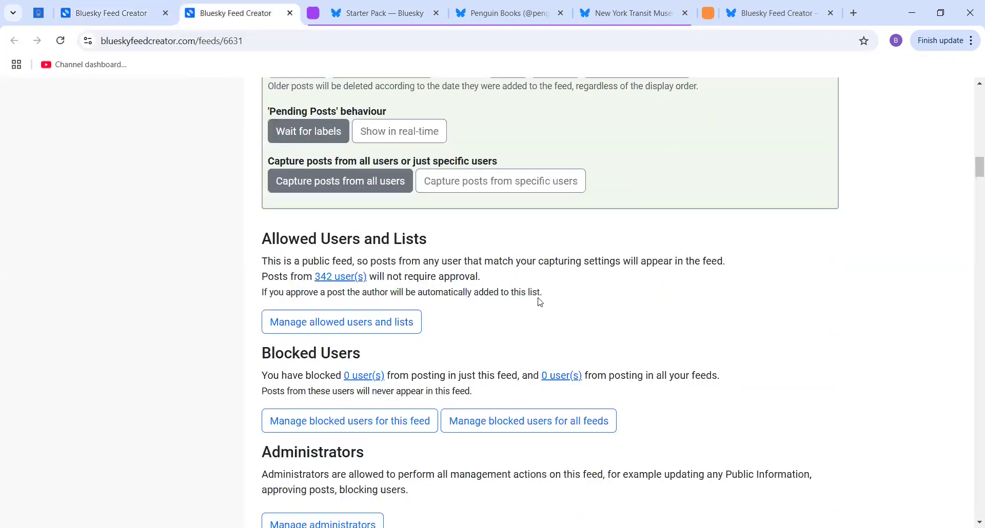
{"action": "scroll", "coordinate": [675, 351], "scroll_direction": "up", "scroll_amount": 7}
{"action": "scroll", "coordinate": [675, 350], "scroll_direction": "up", "scroll_amount": 12}
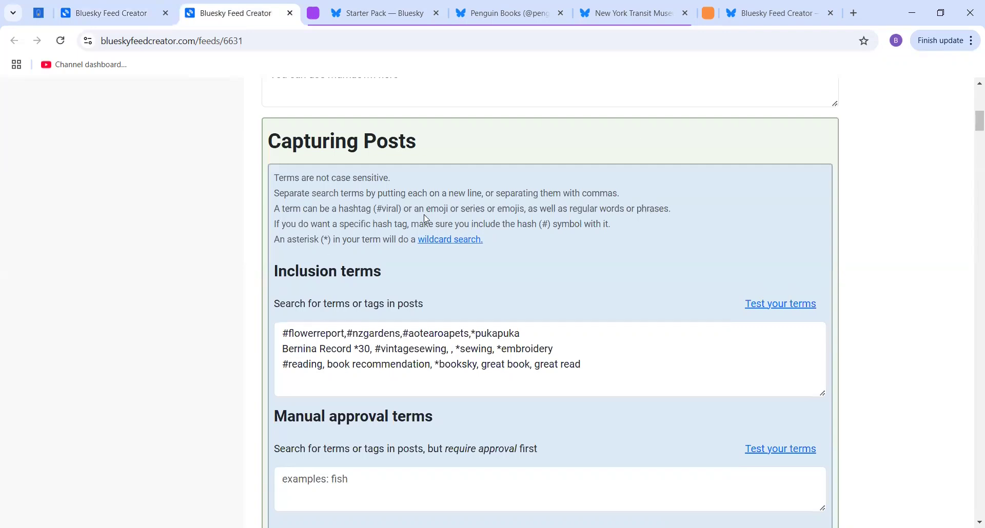
{"action": "left_click", "coordinate": [132, 17]}
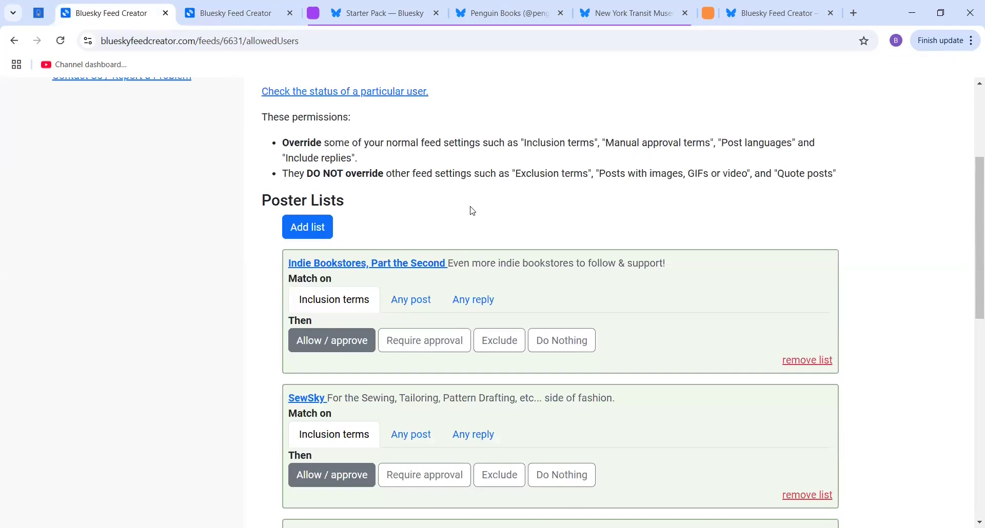
- Set the SewSky list to Allow / approve any post and Exclude any reply, and recheck both settings
{"action": "scroll", "coordinate": [568, 215], "scroll_direction": "down", "scroll_amount": 3}
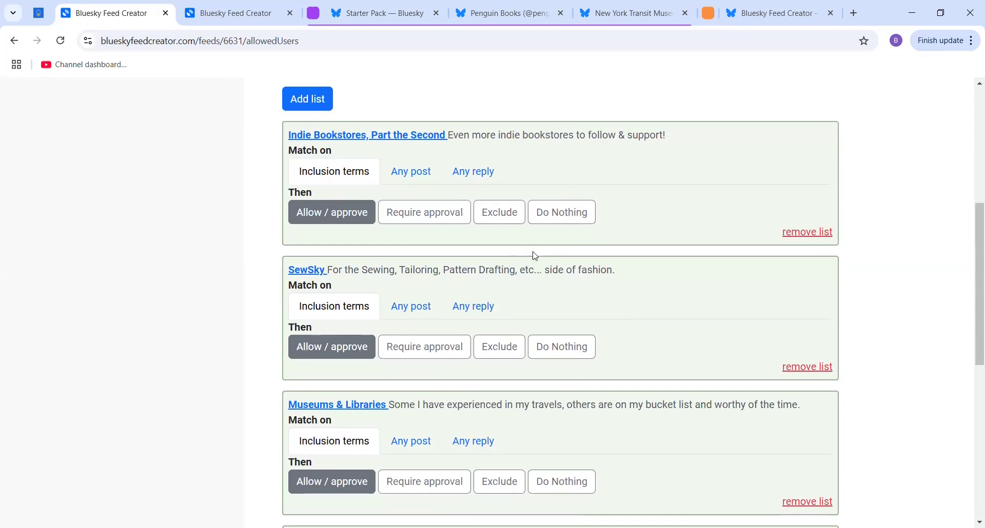
{"action": "left_click", "coordinate": [426, 307]}
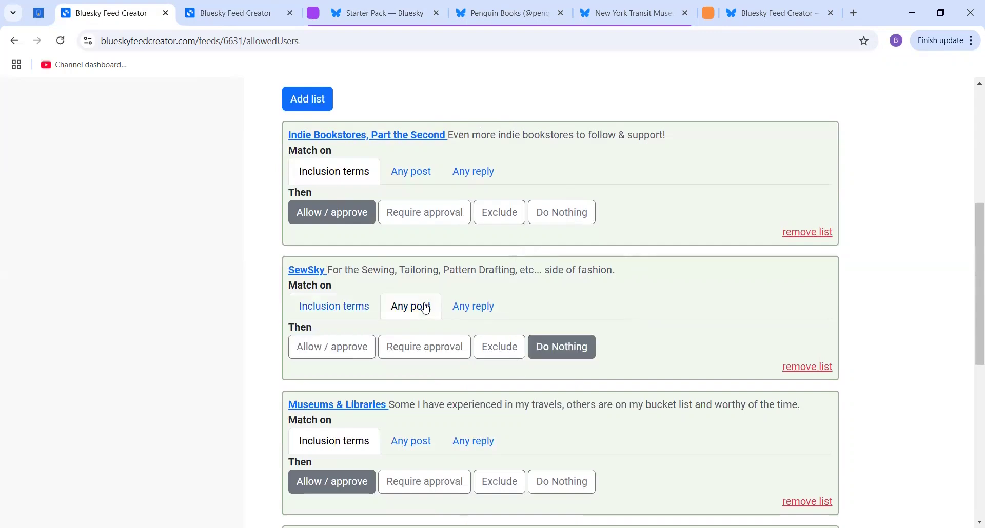
{"action": "left_click", "coordinate": [352, 347]}
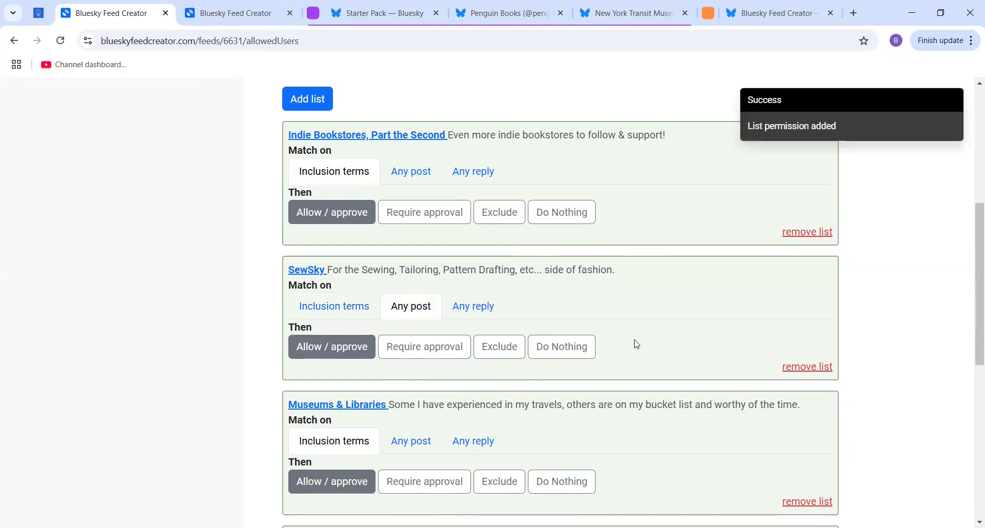
{"action": "left_click", "coordinate": [488, 310]}
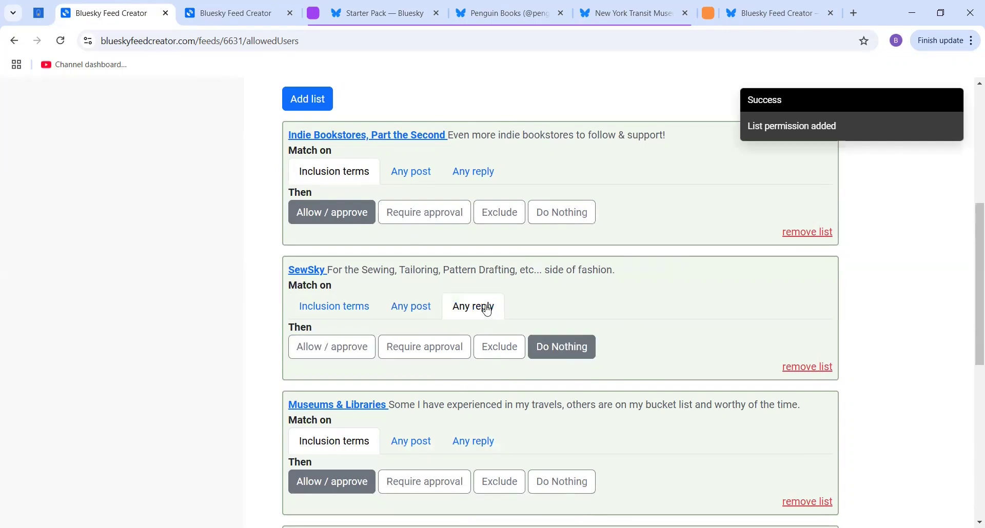
{"action": "left_click", "coordinate": [505, 347]}
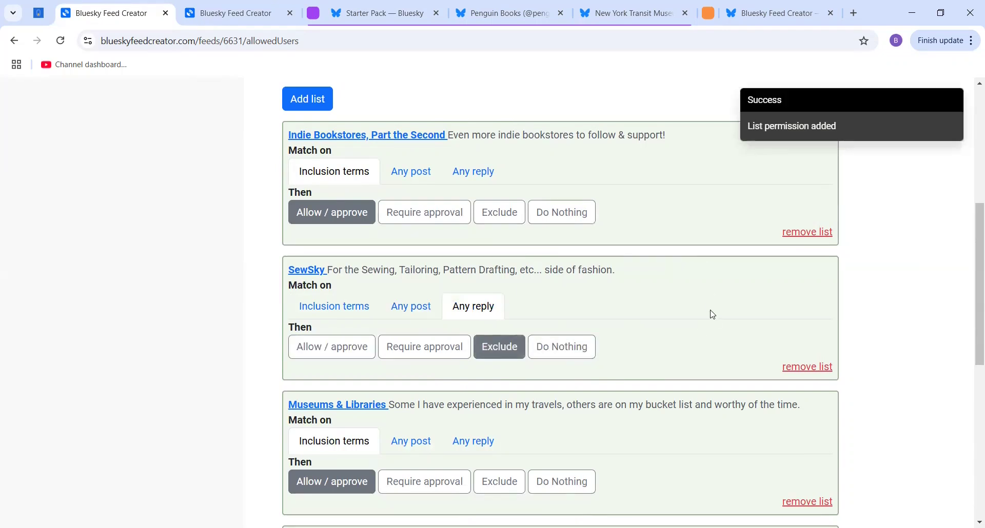
{"action": "left_click", "coordinate": [406, 308]}
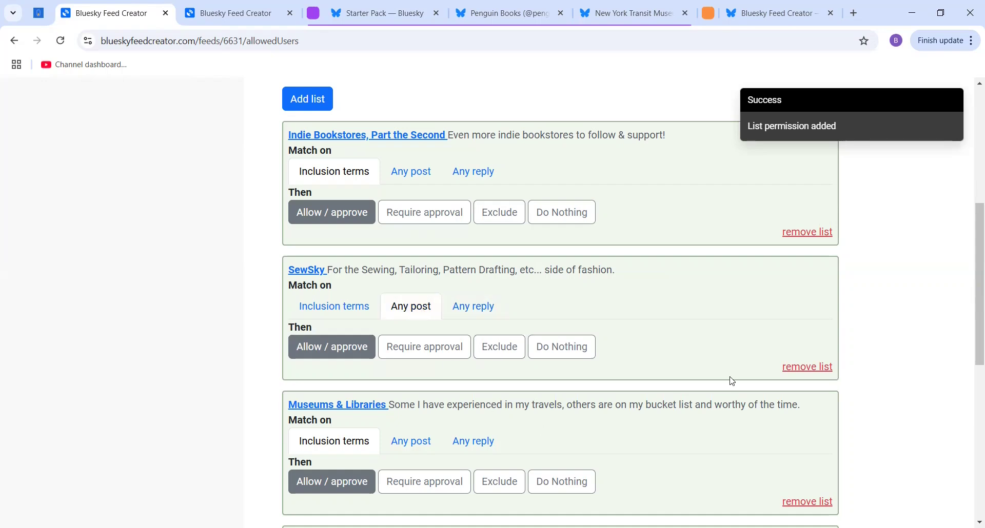
{"action": "left_click", "coordinate": [483, 314]}
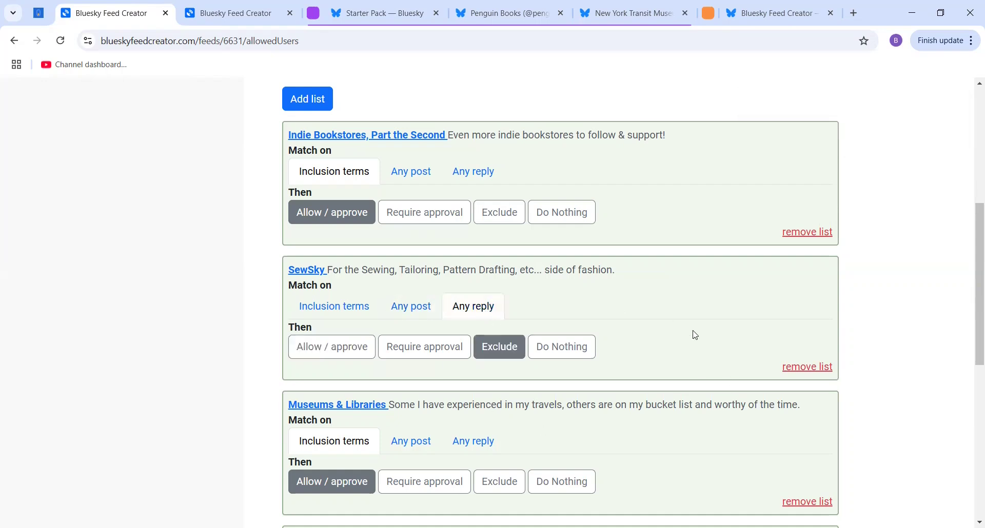
{"action": "left_click", "coordinate": [409, 308]}
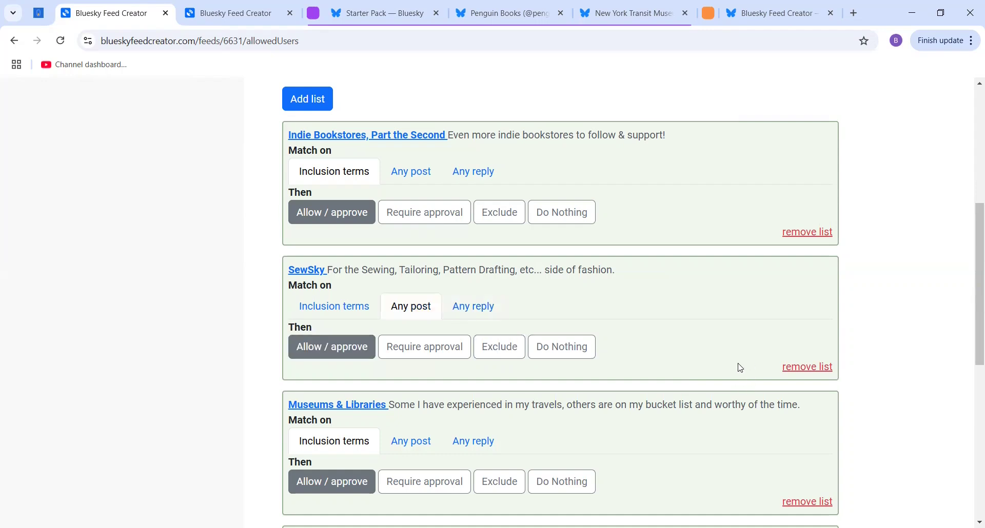
- Set the Indie Bookstores, Part the Second list to Exclude any reply
{"action": "scroll", "coordinate": [714, 310], "scroll_direction": "up", "scroll_amount": 1}
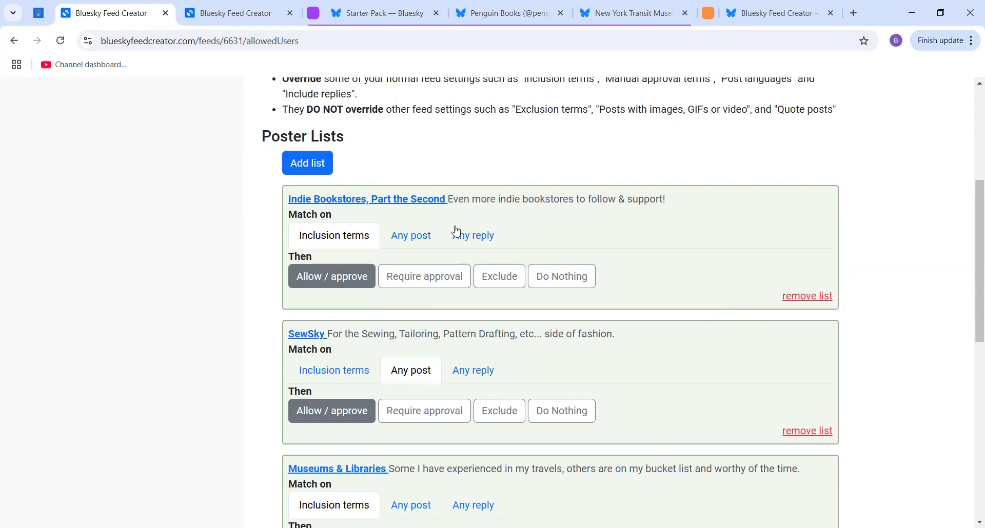
{"action": "left_click", "coordinate": [485, 238]}
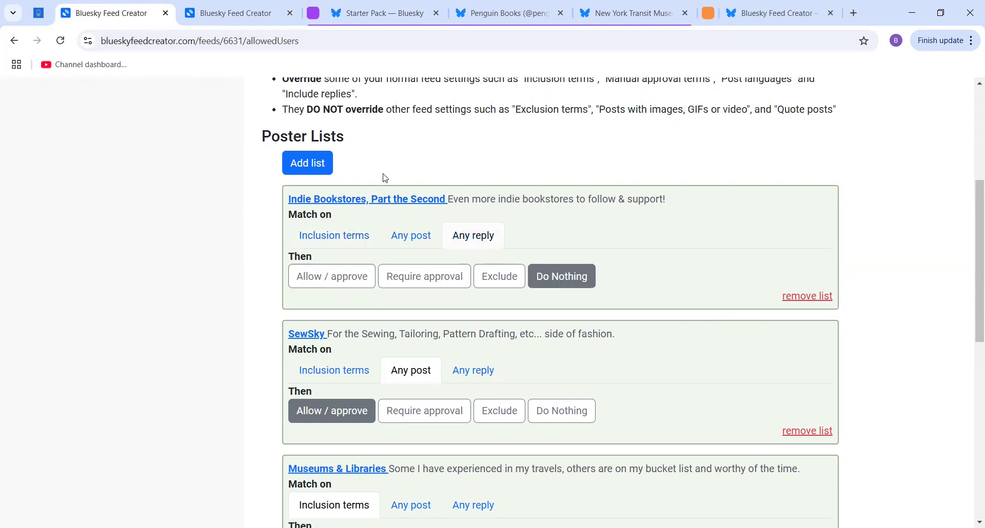
{"action": "left_click", "coordinate": [504, 284]}
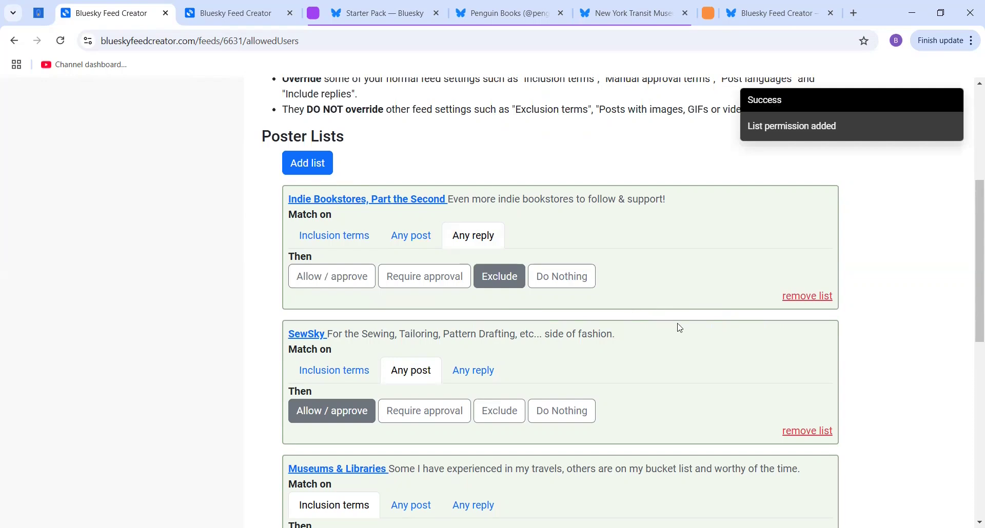
{"action": "scroll", "coordinate": [641, 348], "scroll_direction": "down", "scroll_amount": 3}
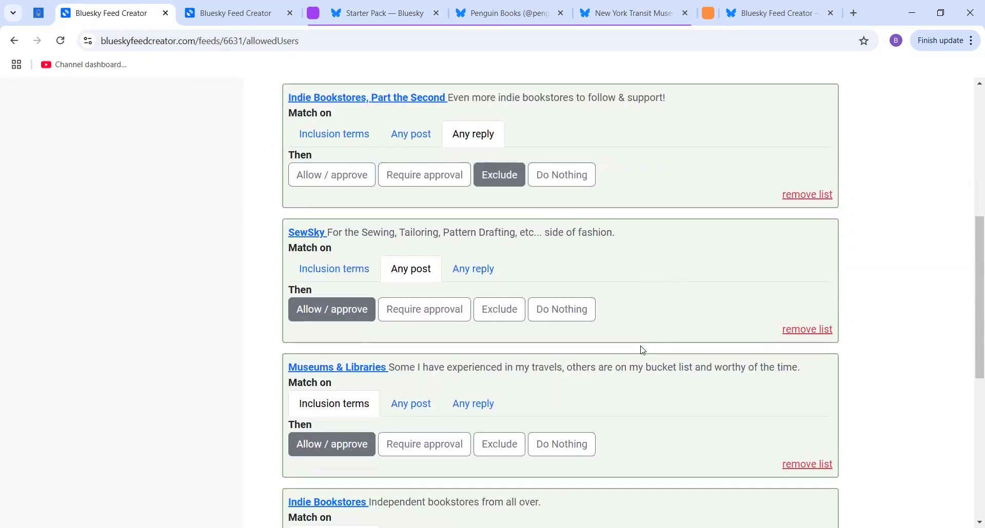
{"action": "scroll", "coordinate": [649, 354], "scroll_direction": "down", "scroll_amount": 1}
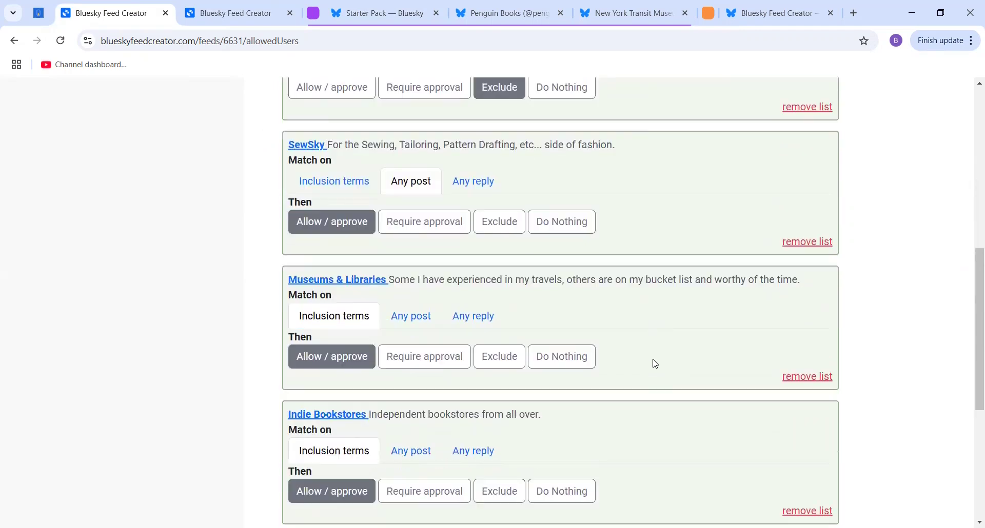
- Set the Kiwis list to Require approval for any post
{"action": "scroll", "coordinate": [418, 353], "scroll_direction": "down", "scroll_amount": 5}
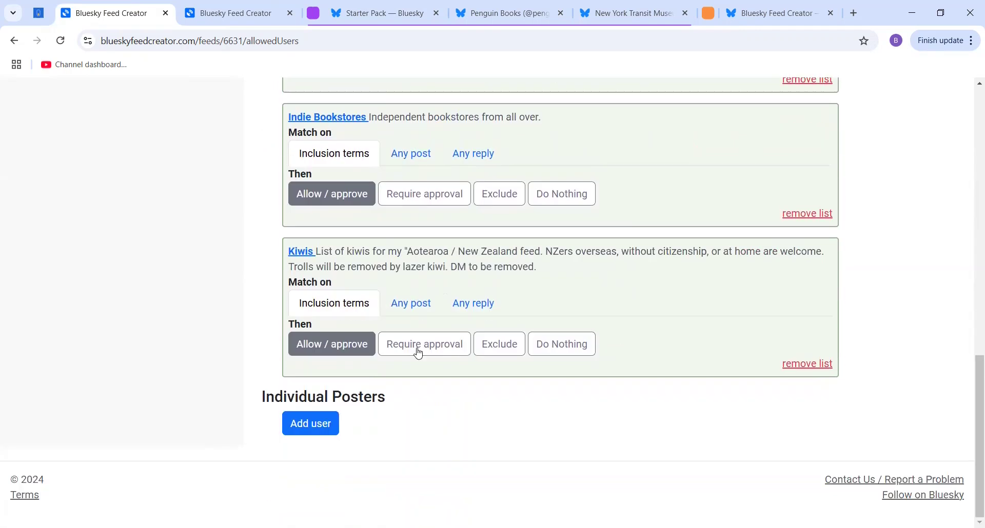
{"action": "left_click", "coordinate": [413, 306]}
{"action": "left_click", "coordinate": [430, 345]}
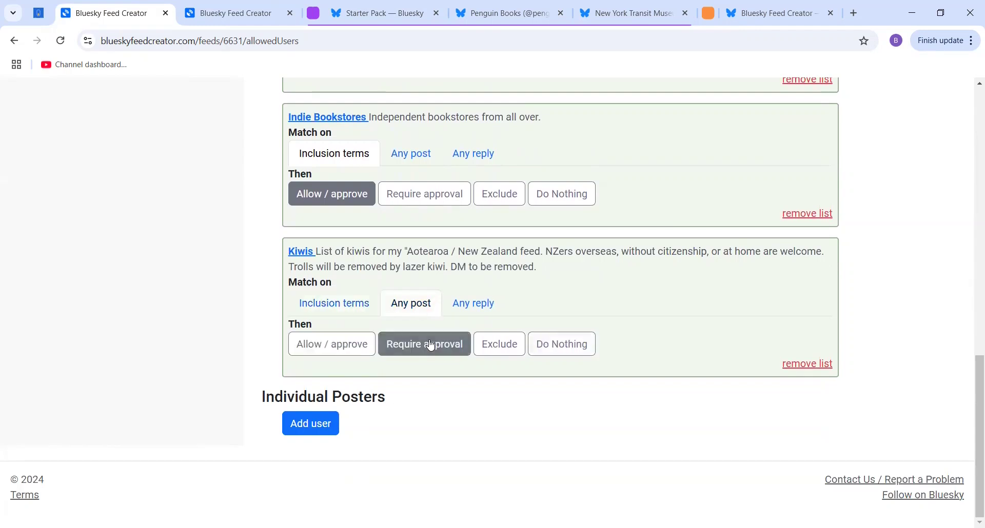
- Compare the Indie Bookstores, Part the Second list's actions for inclusion terms, any post and any reply
{"action": "scroll", "coordinate": [449, 312], "scroll_direction": "up", "scroll_amount": 8}
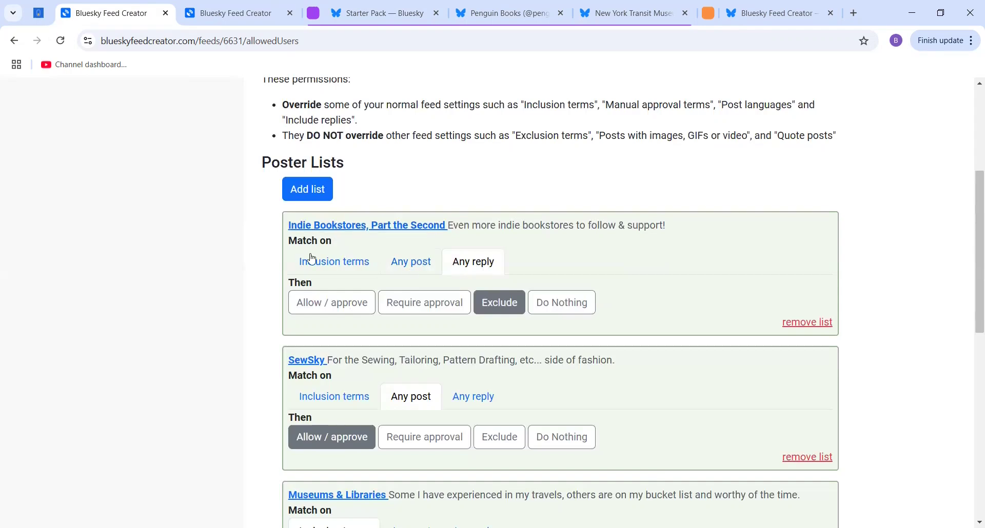
{"action": "left_click", "coordinate": [355, 274]}
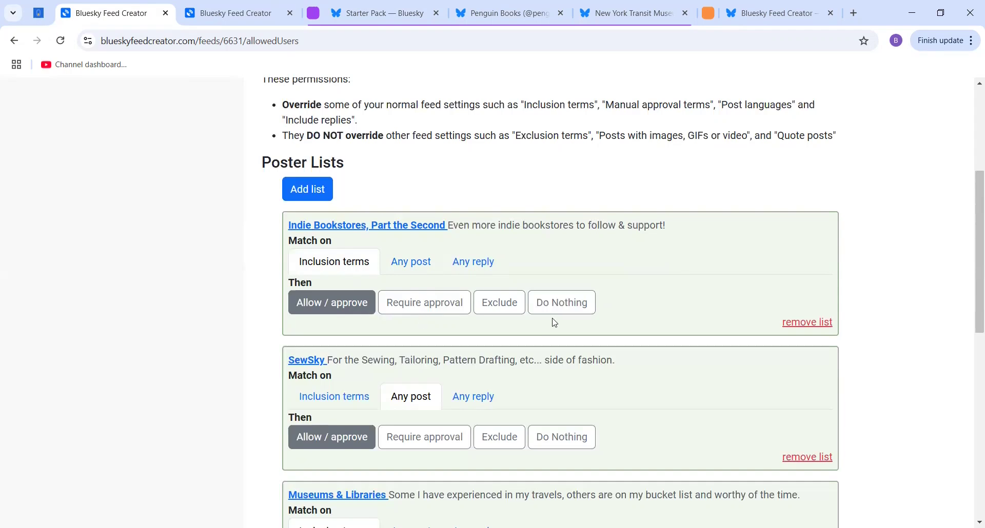
{"action": "left_click", "coordinate": [411, 264]}
{"action": "left_click", "coordinate": [468, 263]}
{"action": "left_click", "coordinate": [424, 267]}
{"action": "left_click", "coordinate": [461, 273]}
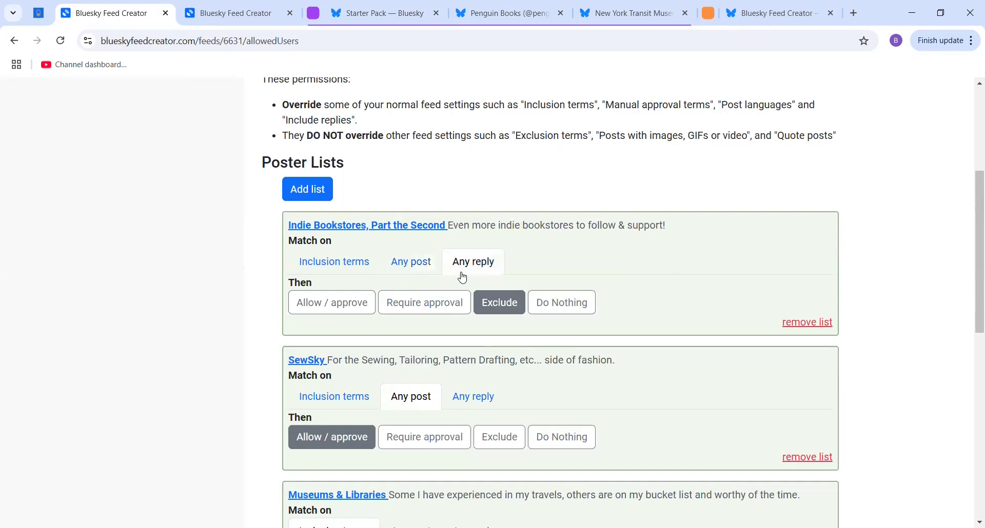
{"action": "left_click", "coordinate": [405, 271]}
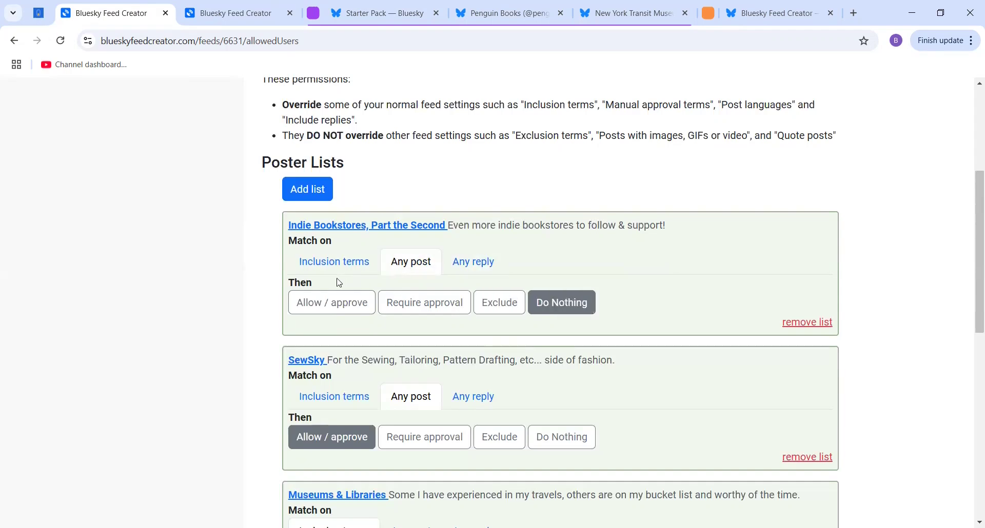
- Start adding an individual poster and copy the link to the New York Transit Museum's Bluesky profile
{"action": "scroll", "coordinate": [569, 290], "scroll_direction": "down", "scroll_amount": 1}
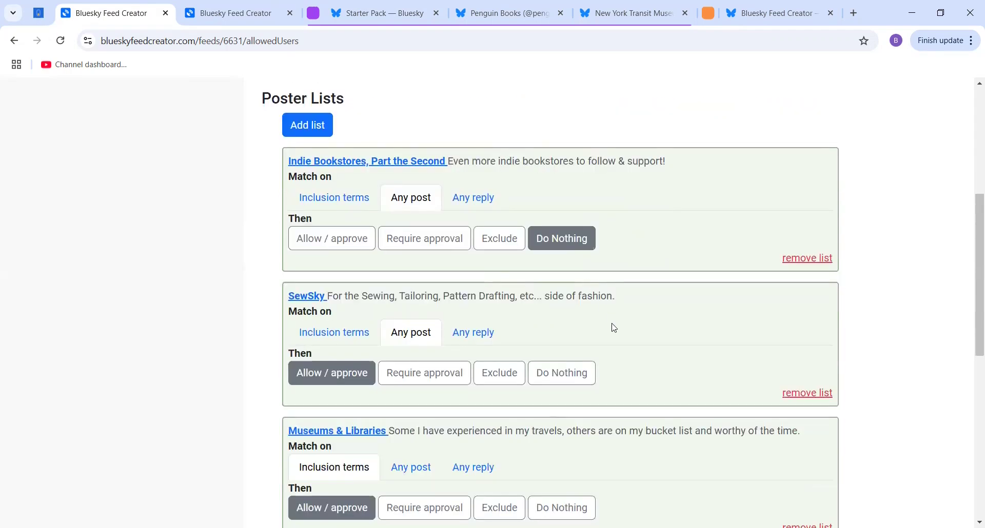
{"action": "scroll", "coordinate": [614, 327], "scroll_direction": "down", "scroll_amount": 5}
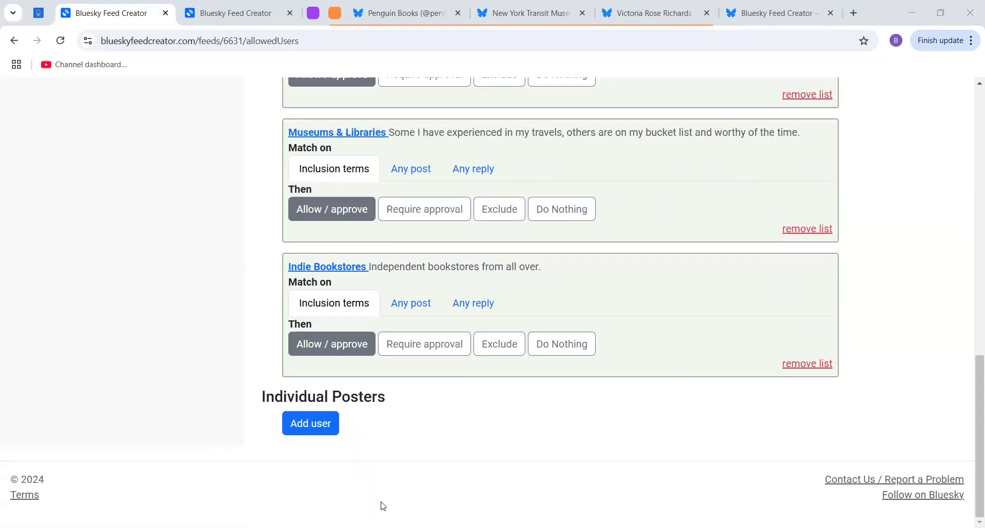
{"action": "left_click", "coordinate": [322, 428]}
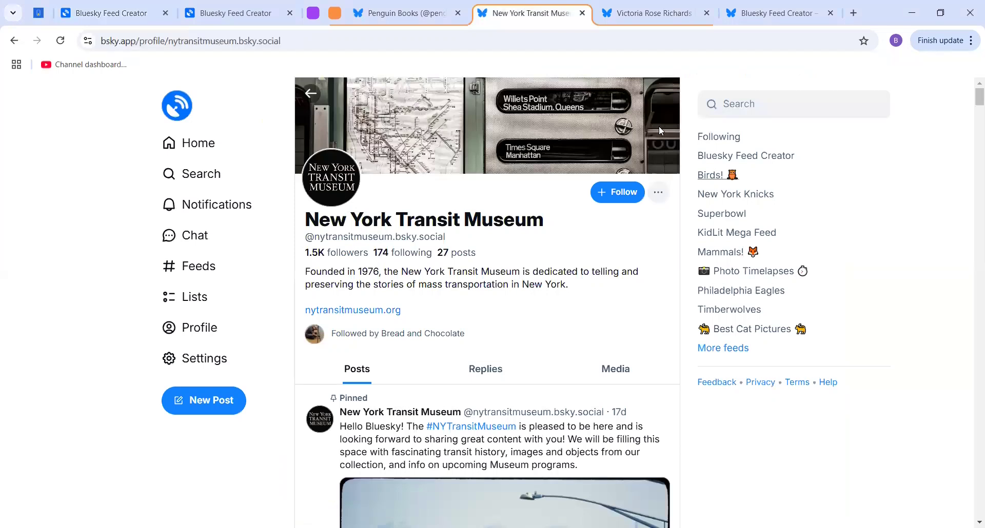
{"action": "left_click", "coordinate": [659, 194]}
{"action": "left_click", "coordinate": [664, 222]}
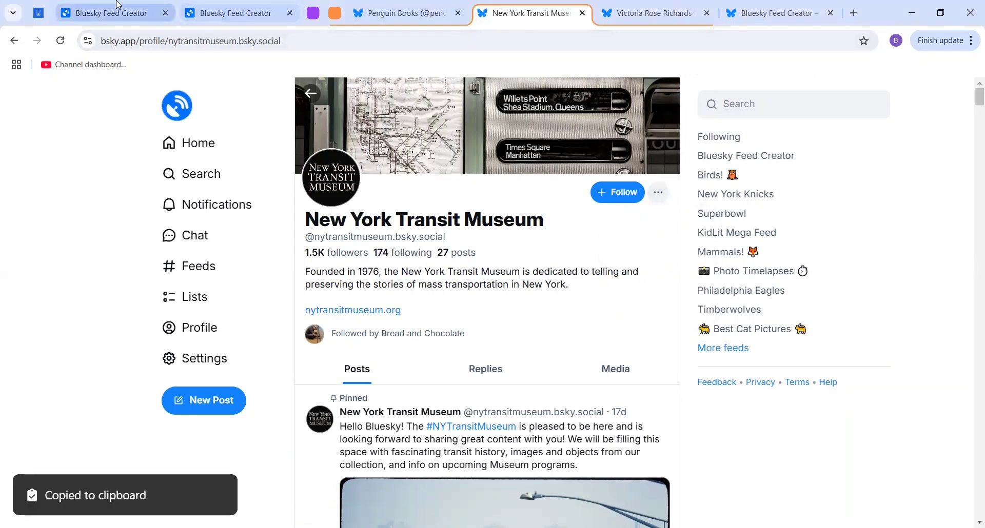
- Add the New York Transit Museum as an individual poster using the copied profile link, and locate its entry
{"action": "left_click", "coordinate": [127, 15]}
{"action": "left_click", "coordinate": [444, 234]}
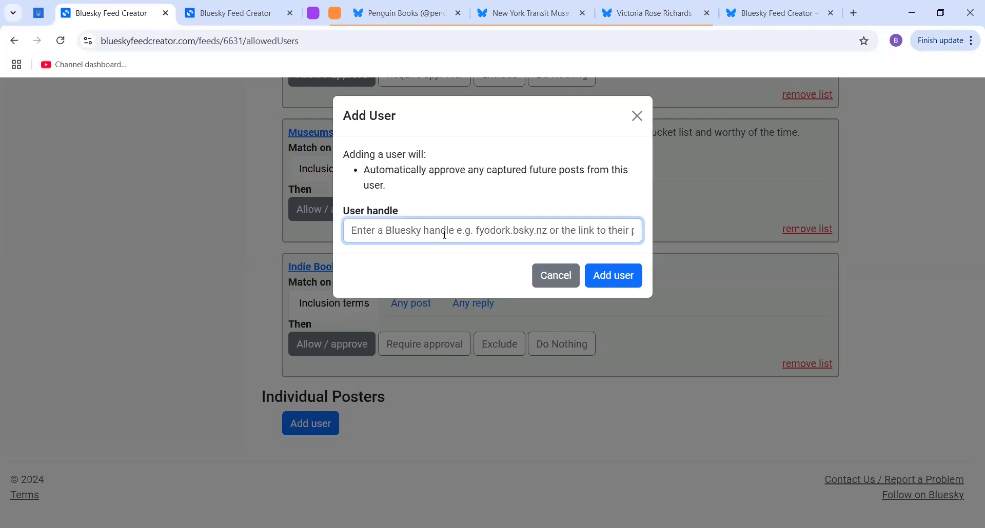
{"action": "key", "text": "ctrl+v"}
{"action": "left_click", "coordinate": [627, 276]}
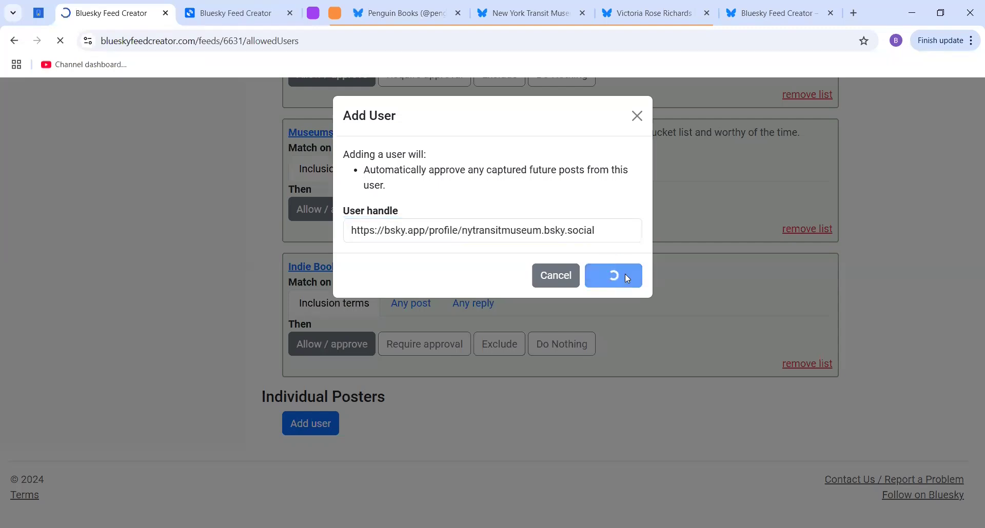
{"action": "scroll", "coordinate": [836, 295], "scroll_direction": "down", "scroll_amount": 5}
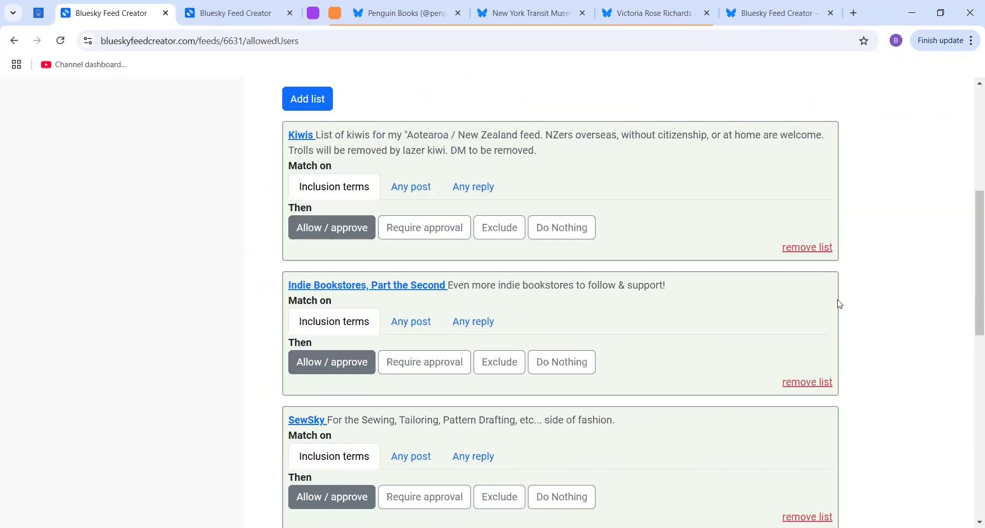
{"action": "scroll", "coordinate": [839, 304], "scroll_direction": "down", "scroll_amount": 8}
{"action": "scroll", "coordinate": [837, 305], "scroll_direction": "up", "scroll_amount": 1}
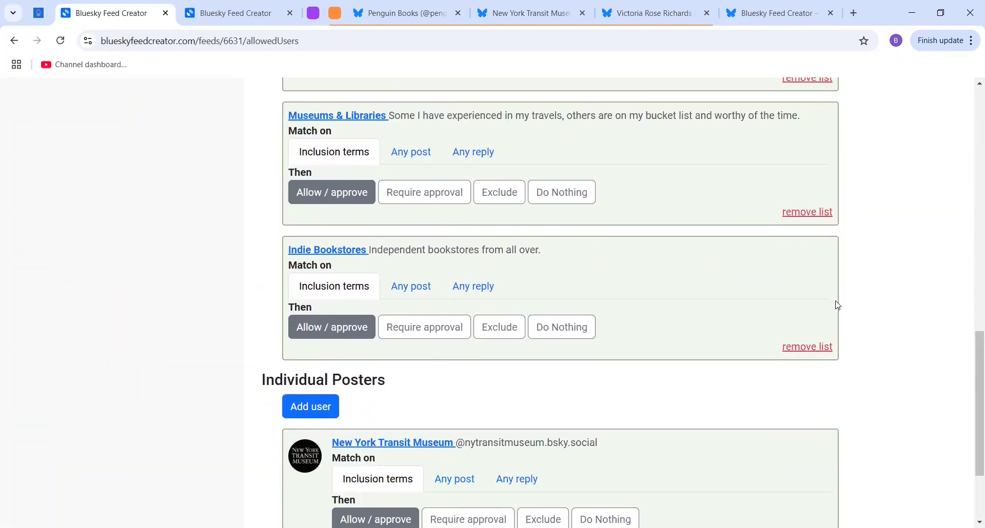
{"action": "scroll", "coordinate": [837, 305], "scroll_direction": "down", "scroll_amount": 1}
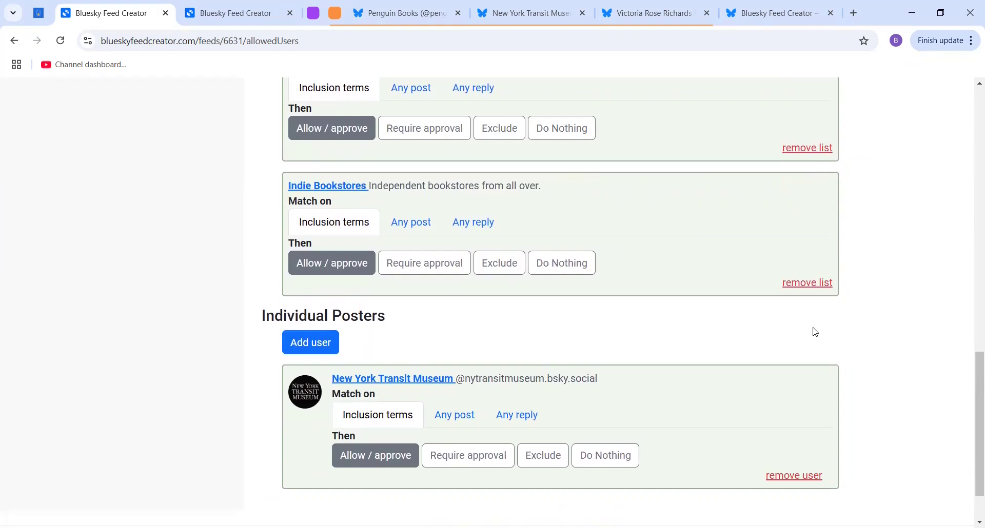
- Check the sewing and embroidery inclusion terms on the feed's settings page and return to the allowed users page
{"action": "scroll", "coordinate": [813, 335], "scroll_direction": "up", "scroll_amount": 1}
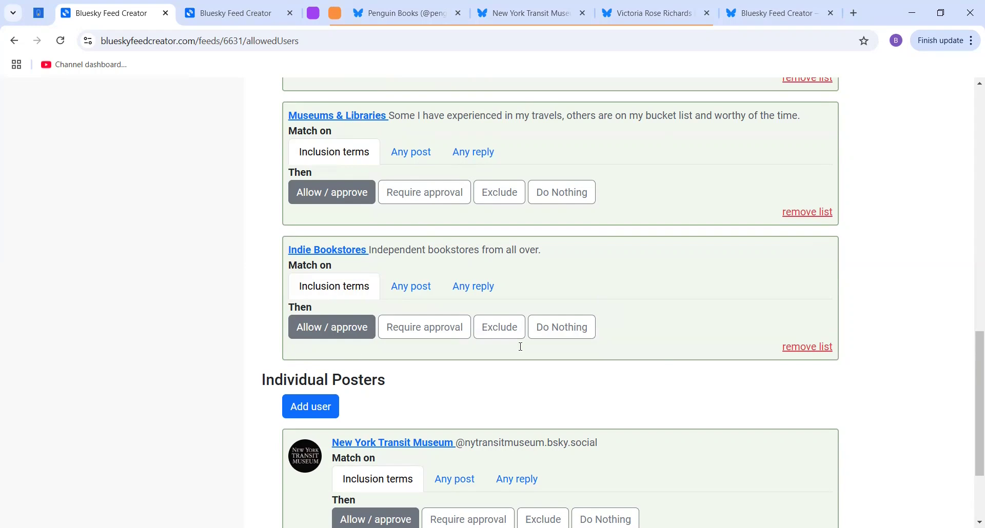
{"action": "key", "text": "ctrl+Tab"}
{"action": "left_click", "coordinate": [551, 349]}
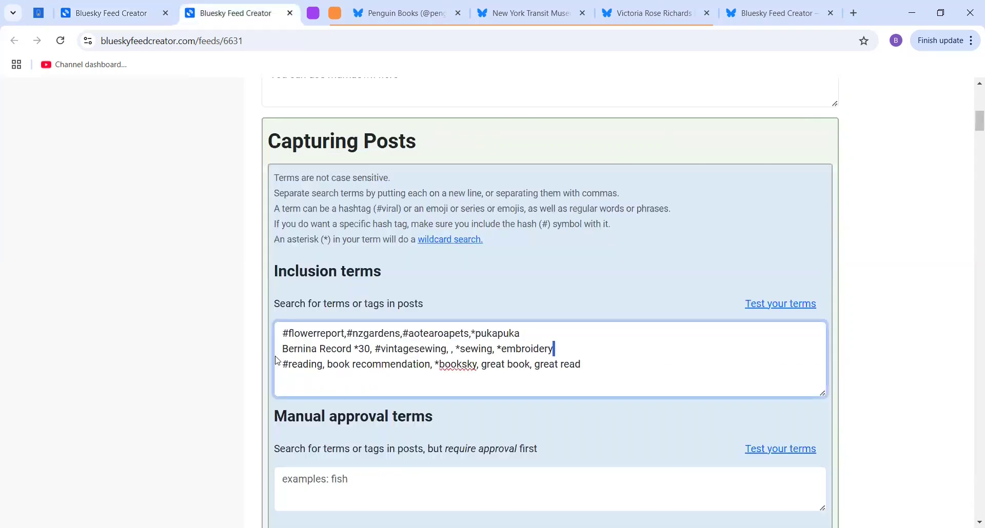
{"action": "left_click_drag", "start_coordinate": [554, 349], "coordinate": [281, 352]}
{"action": "key", "text": "ctrl+shift+Tab"}
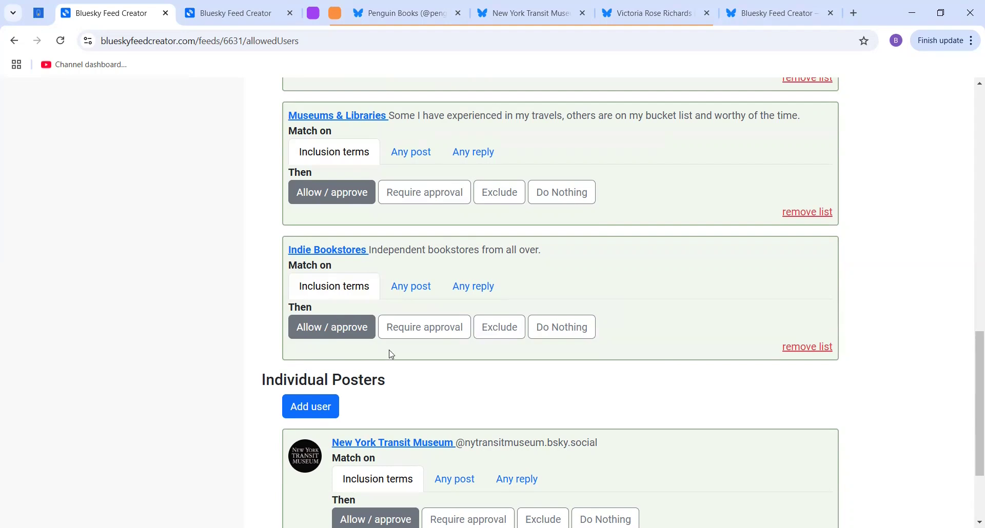
- Set the New York Transit Museum poster to Allow / approve any post
{"action": "scroll", "coordinate": [389, 352], "scroll_direction": "down", "scroll_amount": 3}
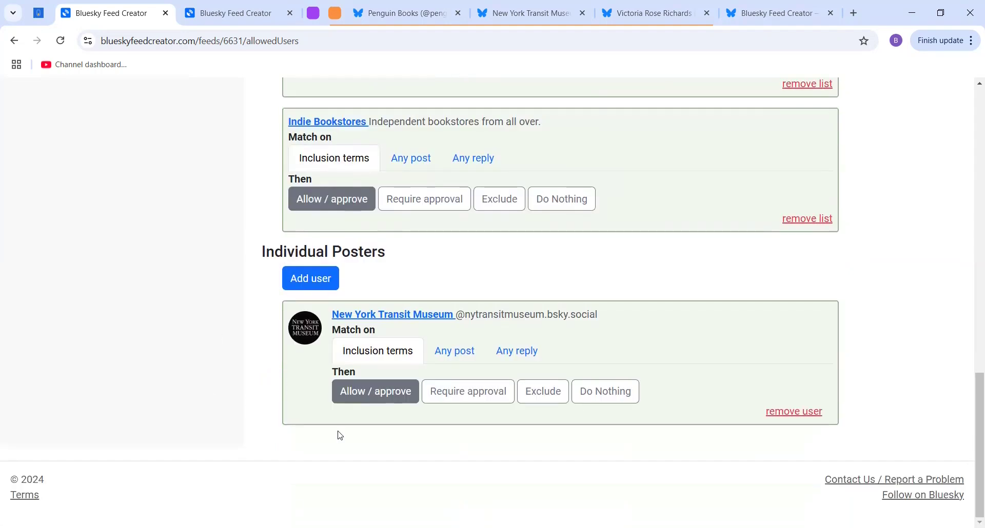
{"action": "left_click", "coordinate": [463, 352]}
{"action": "left_click", "coordinate": [463, 352]}
{"action": "left_click", "coordinate": [397, 387]}
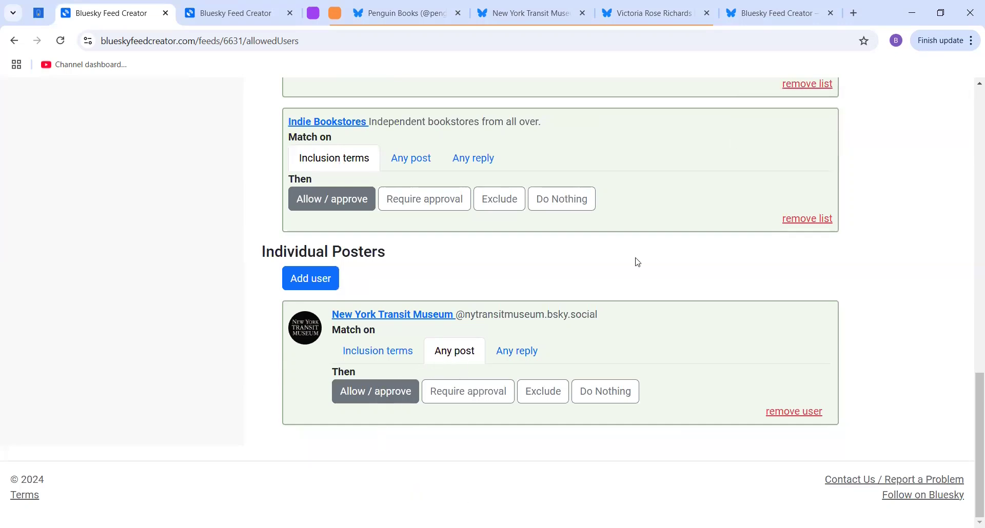
- Copy the aerial embroidery artist's Bluesky profile link and add that account as an individual poster
{"action": "left_click", "coordinate": [636, 15]}
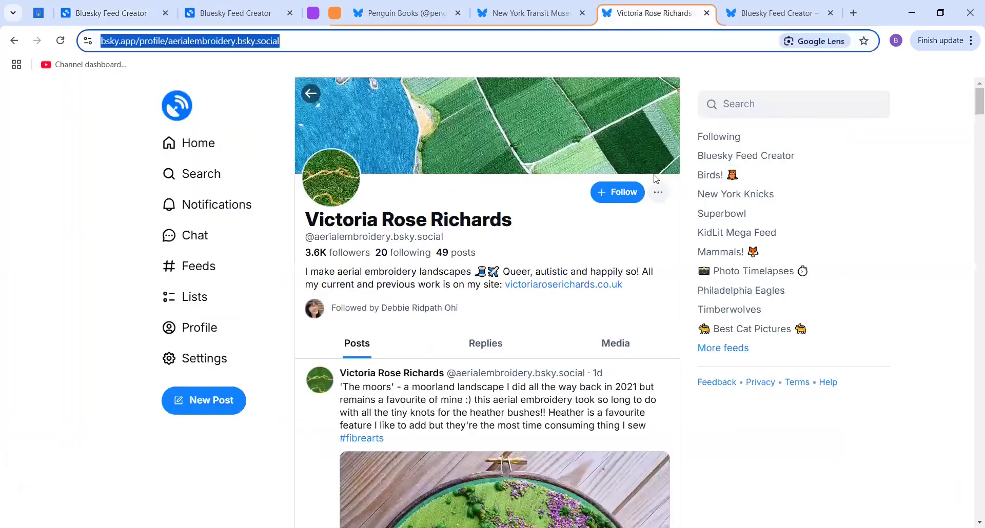
{"action": "left_click", "coordinate": [658, 193]}
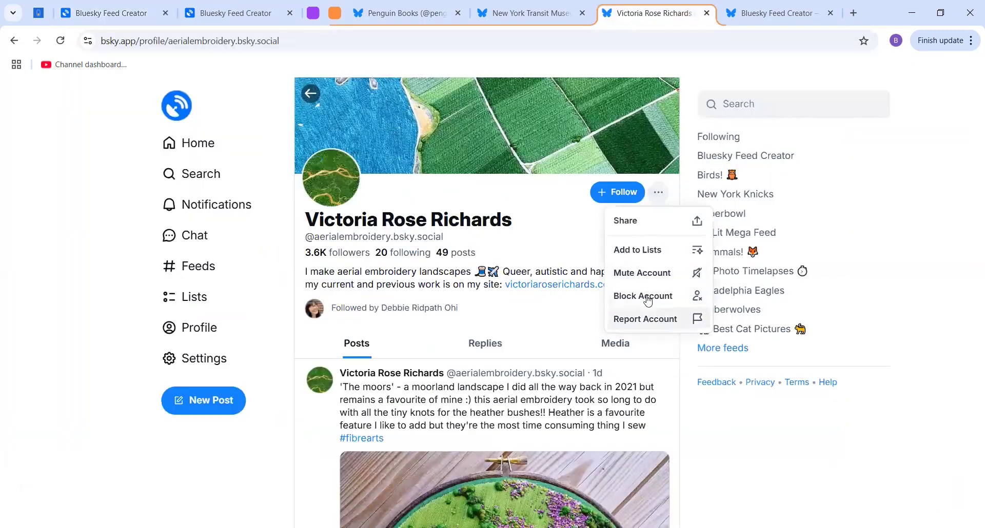
{"action": "left_click", "coordinate": [651, 226]}
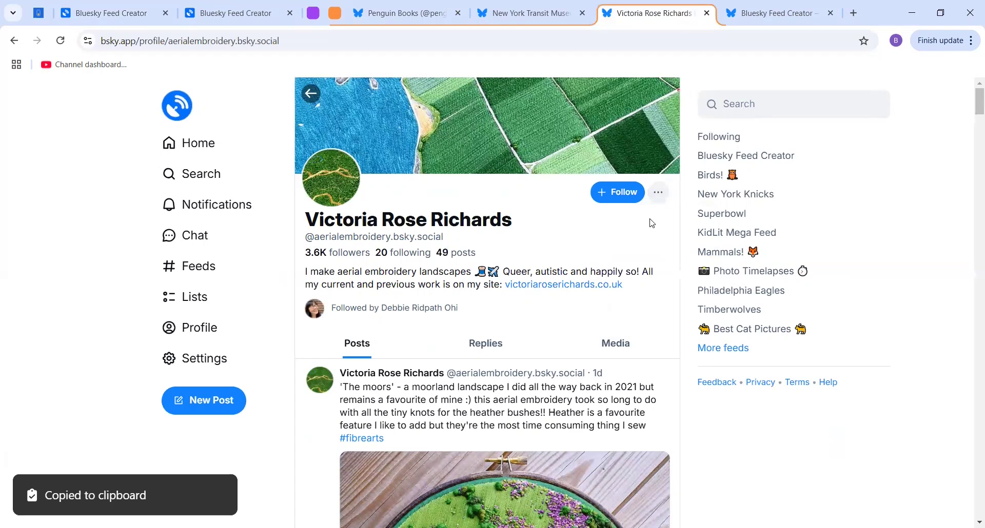
{"action": "left_click", "coordinate": [111, 17]}
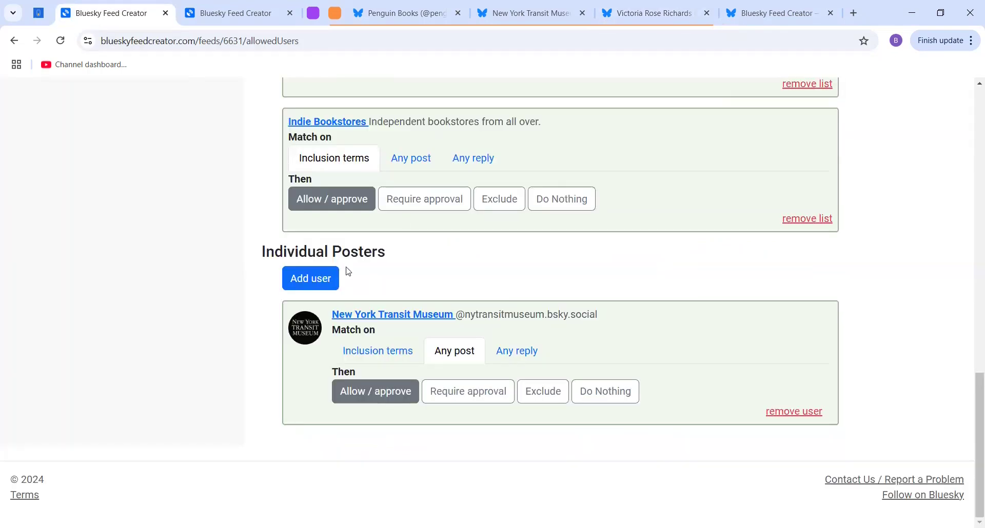
{"action": "left_click", "coordinate": [317, 279]}
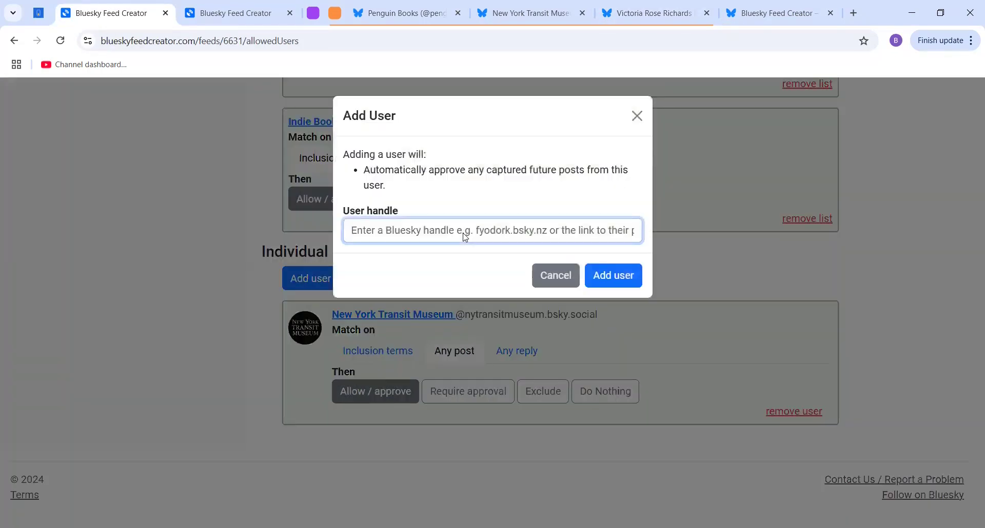
{"action": "key", "text": "ctrl+v"}
{"action": "left_click", "coordinate": [607, 274]}
- Set the aerial embroidery artist's entry to Allow / approve any post
{"action": "scroll", "coordinate": [610, 278], "scroll_direction": "down", "scroll_amount": 18}
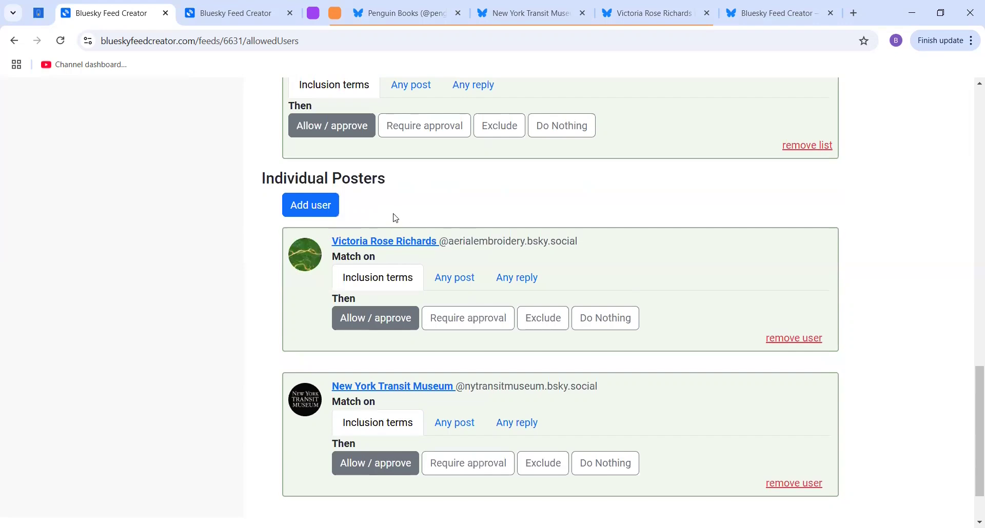
{"action": "left_click", "coordinate": [453, 276]}
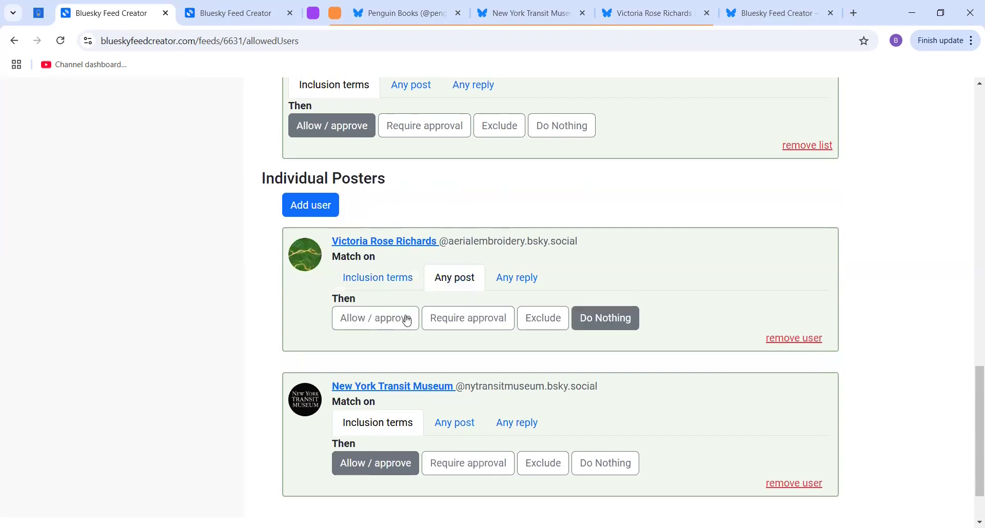
{"action": "left_click", "coordinate": [405, 319]}
- Look over the poster lists and browse the posts on the aerial embroidery artist's Bluesky profile
{"action": "scroll", "coordinate": [441, 285], "scroll_direction": "up", "scroll_amount": 1}
{"action": "scroll", "coordinate": [433, 285], "scroll_direction": "up", "scroll_amount": 10}
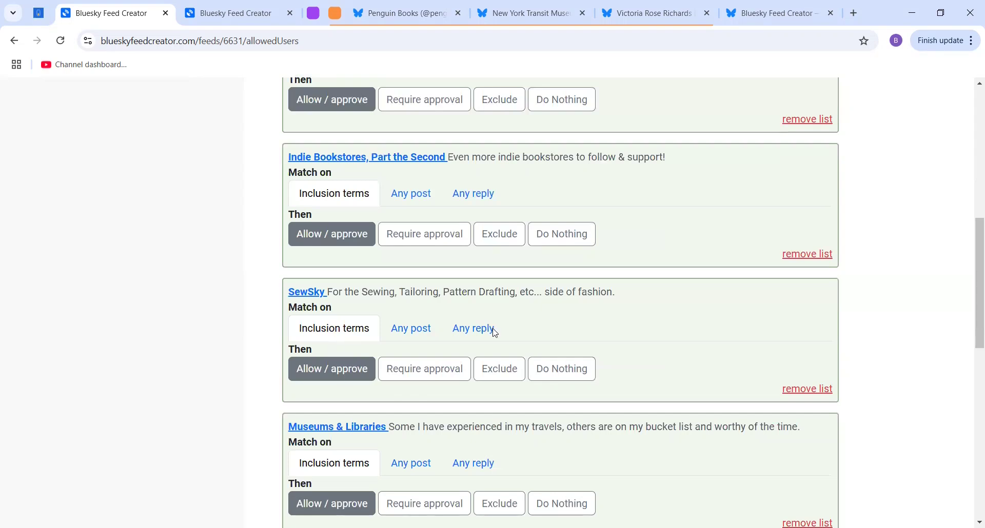
{"action": "scroll", "coordinate": [490, 333], "scroll_direction": "down", "scroll_amount": 4}
{"action": "scroll", "coordinate": [491, 336], "scroll_direction": "down", "scroll_amount": 4}
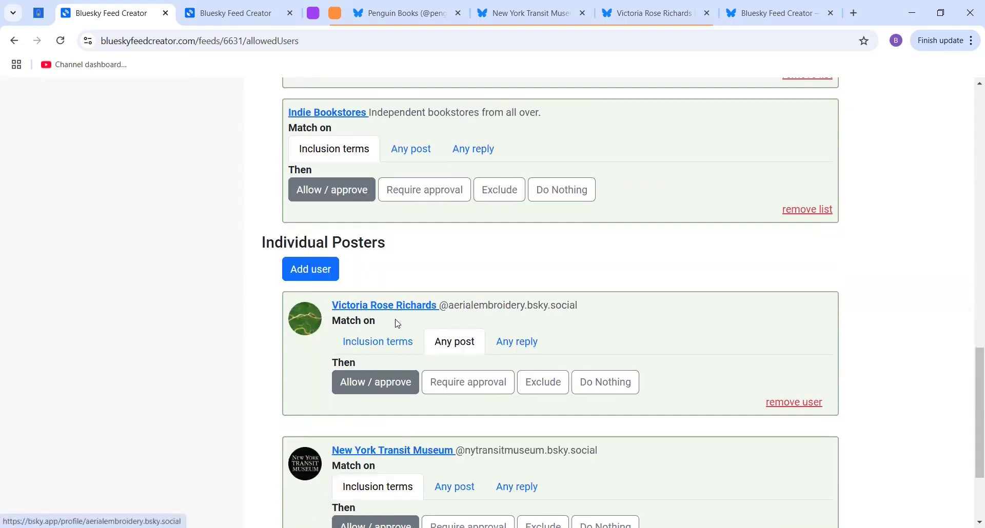
{"action": "left_click", "coordinate": [652, 4]}
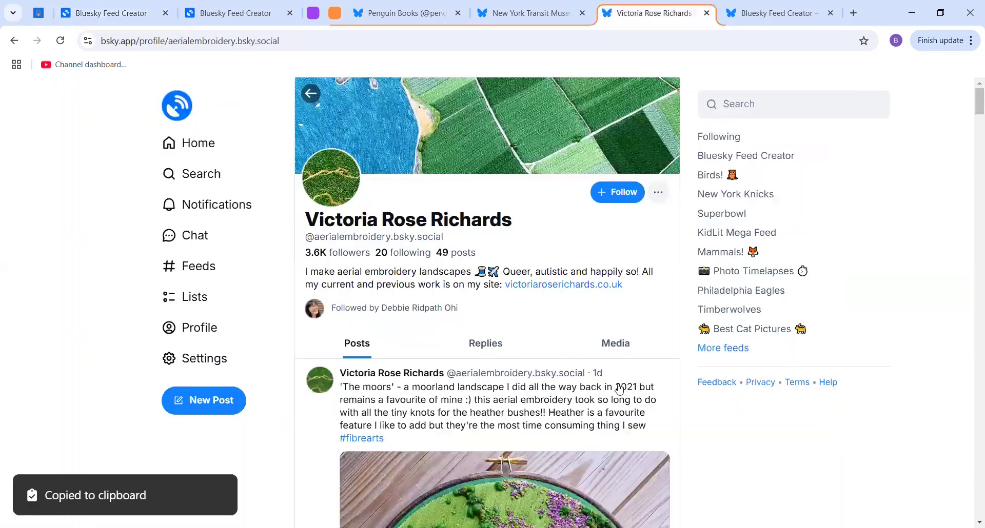
{"action": "scroll", "coordinate": [628, 380], "scroll_direction": "down", "scroll_amount": 2}
{"action": "scroll", "coordinate": [628, 381], "scroll_direction": "down", "scroll_amount": 4}
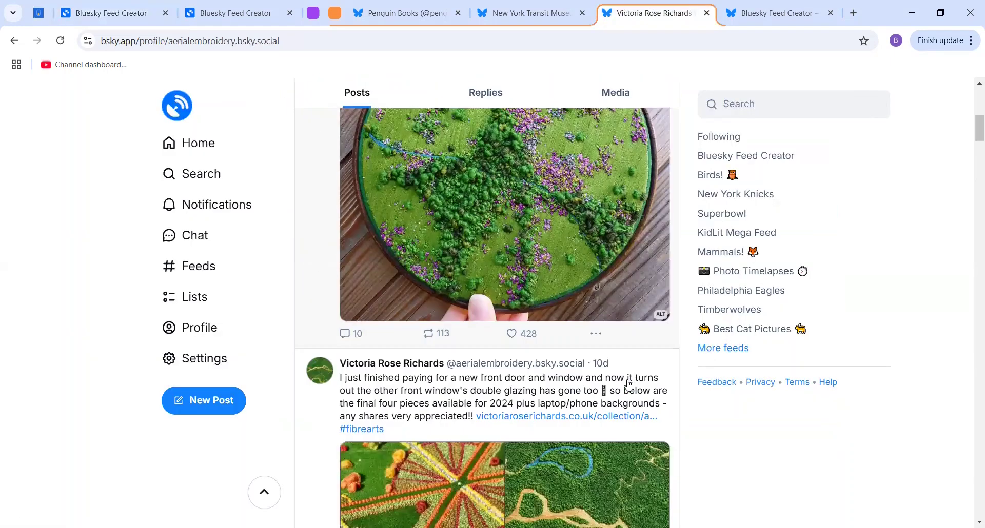
{"action": "scroll", "coordinate": [628, 384], "scroll_direction": "down", "scroll_amount": 10}
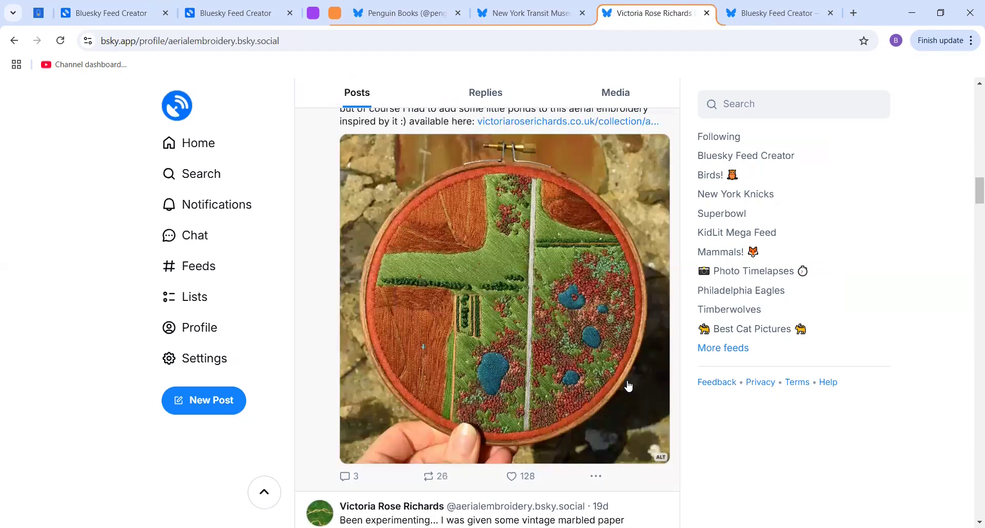
{"action": "scroll", "coordinate": [606, 154], "scroll_direction": "down", "scroll_amount": 6}
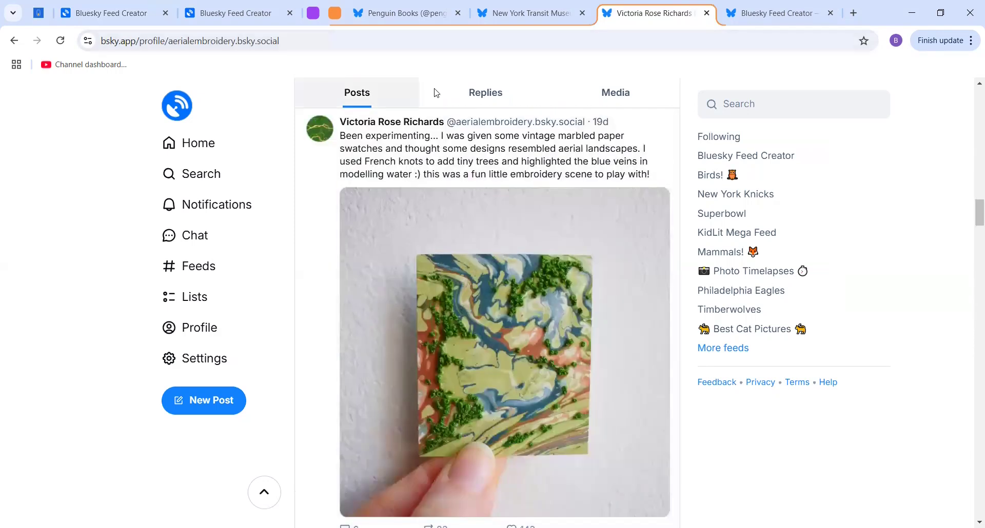
- Return to the individual posters and recheck the New York Transit Museum's action for any post
{"action": "key", "text": "ctrl+2"}
{"action": "scroll", "coordinate": [641, 297], "scroll_direction": "down", "scroll_amount": 3}
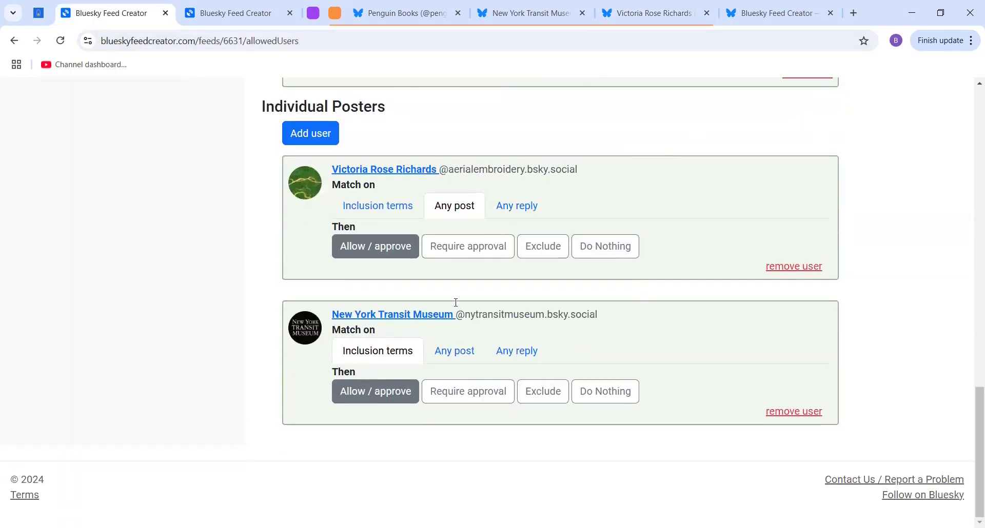
{"action": "left_click", "coordinate": [455, 352]}
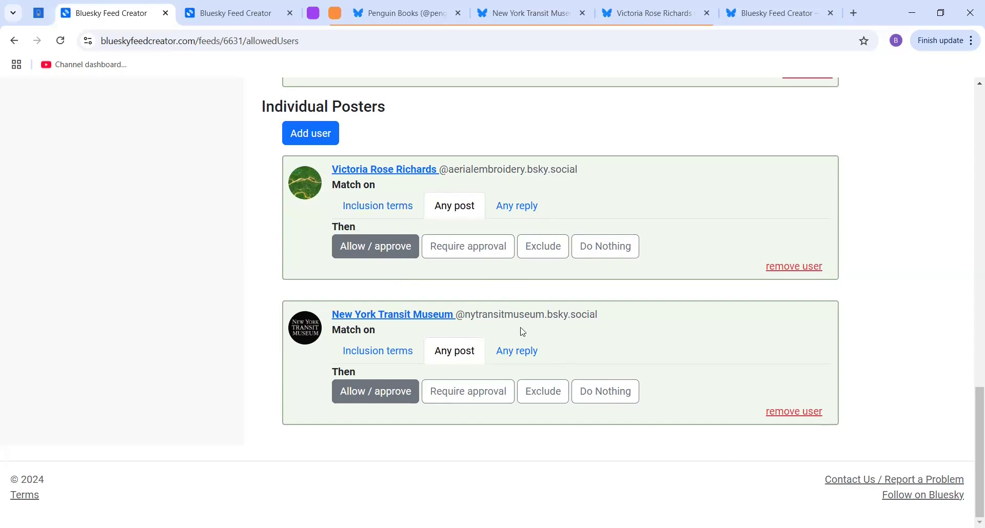
- Review the permissions page, comparing the poster lists, the notes on overridden feed settings and the individual posters
{"action": "scroll", "coordinate": [607, 346], "scroll_direction": "up", "scroll_amount": 5}
{"action": "scroll", "coordinate": [606, 339], "scroll_direction": "up", "scroll_amount": 10}
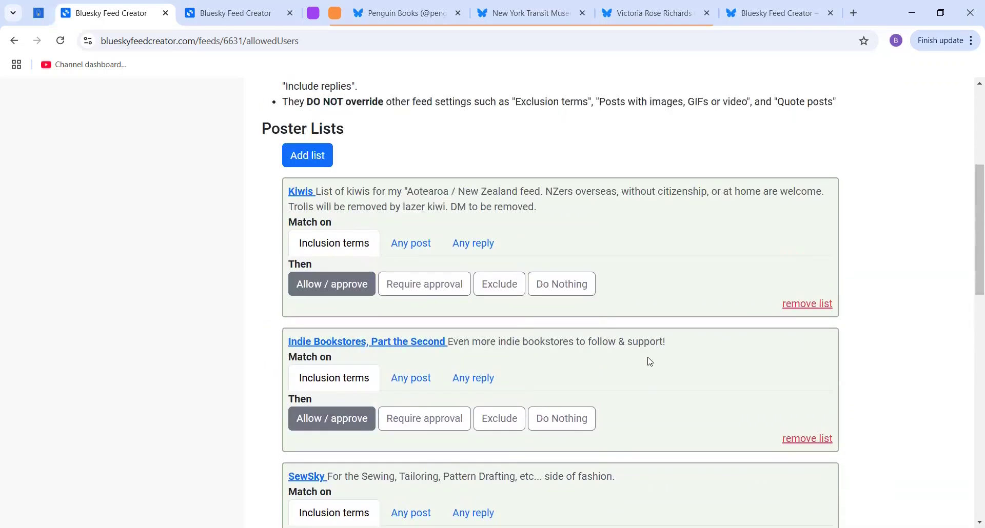
{"action": "scroll", "coordinate": [493, 250], "scroll_direction": "down", "scroll_amount": 5}
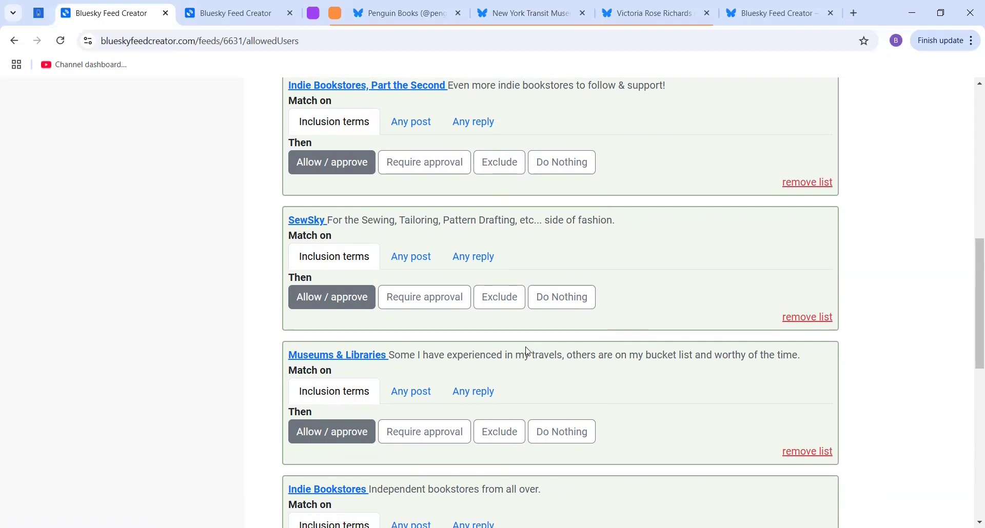
{"action": "scroll", "coordinate": [584, 318], "scroll_direction": "up", "scroll_amount": 5}
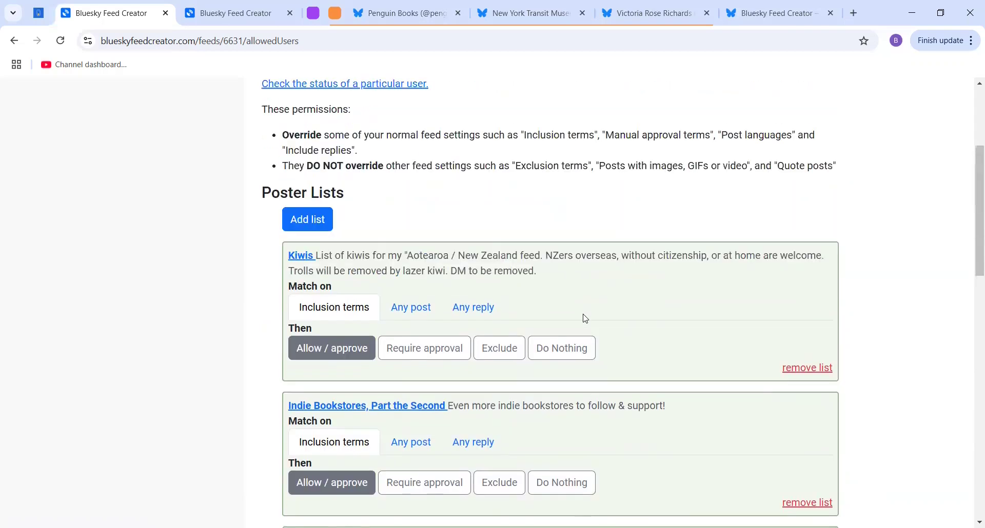
{"action": "scroll", "coordinate": [585, 319], "scroll_direction": "up", "scroll_amount": 1}
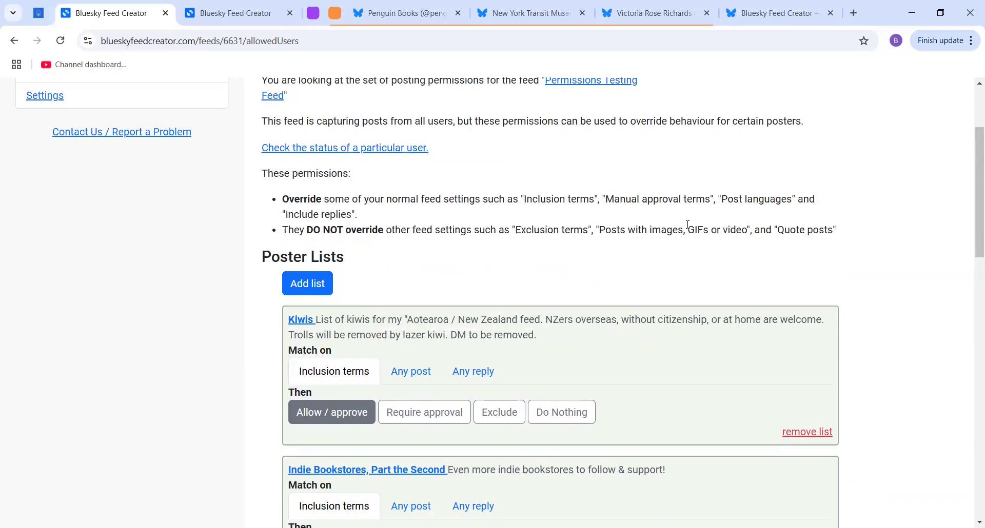
{"action": "scroll", "coordinate": [713, 282], "scroll_direction": "down", "scroll_amount": 14}
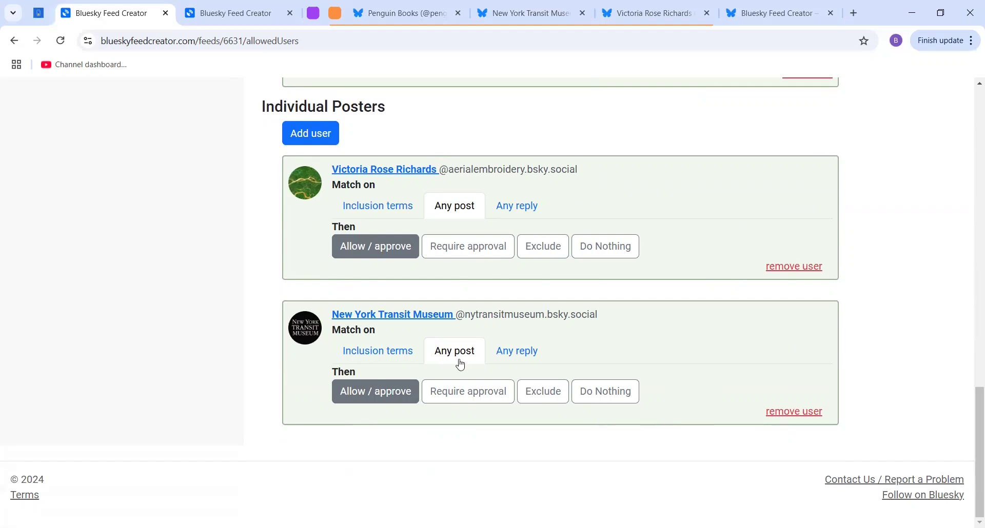
{"action": "scroll", "coordinate": [567, 221], "scroll_direction": "up", "scroll_amount": 5}
{"action": "scroll", "coordinate": [568, 226], "scroll_direction": "up", "scroll_amount": 14}
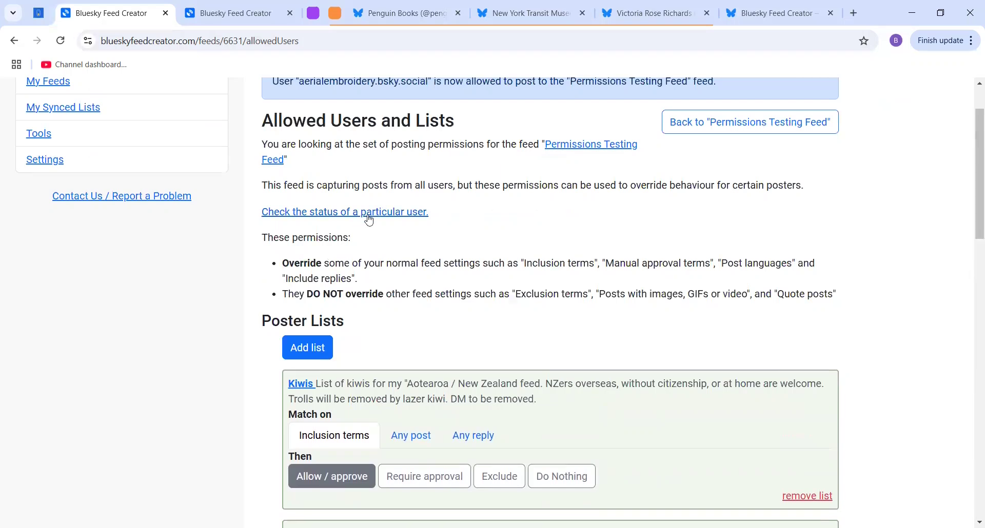
- Open the Indie Bookstores, Part the Second list and copy the profile link of Nelson Rare Books
{"action": "scroll", "coordinate": [462, 246], "scroll_direction": "down", "scroll_amount": 3}
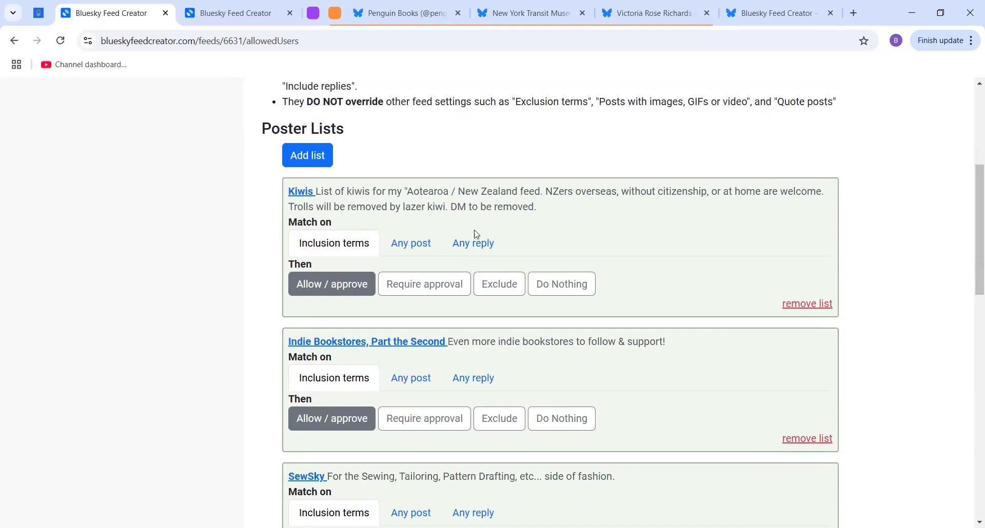
{"action": "left_click", "coordinate": [438, 344]}
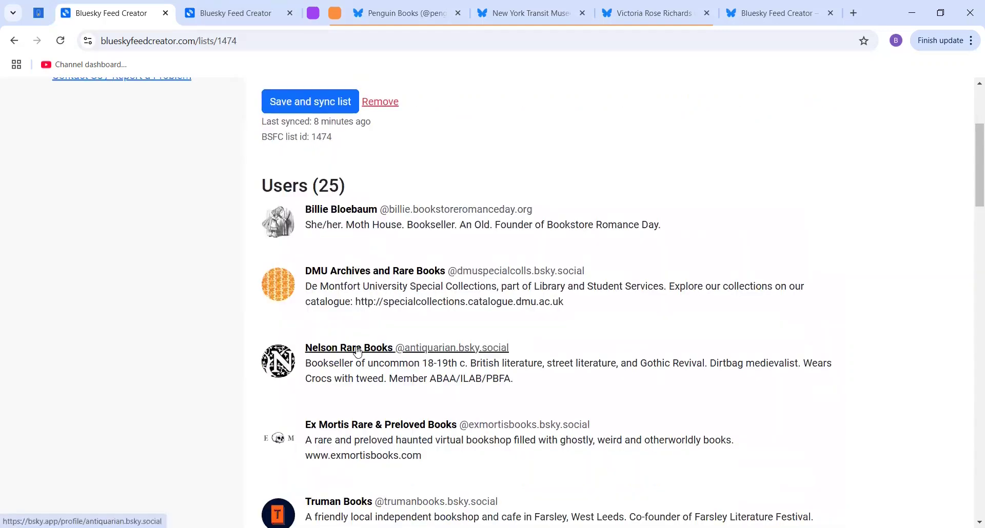
{"action": "right_click", "coordinate": [358, 352]}
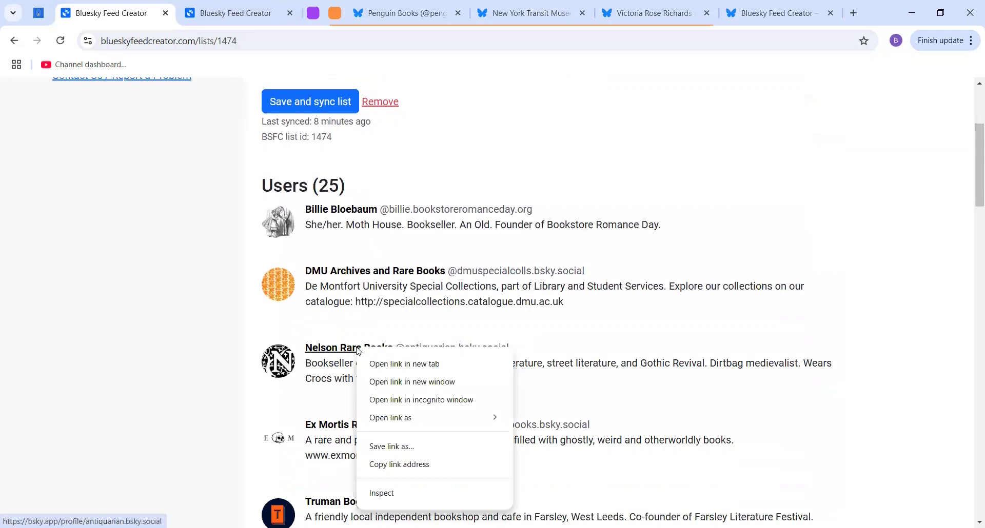
{"action": "left_click", "coordinate": [451, 464]}
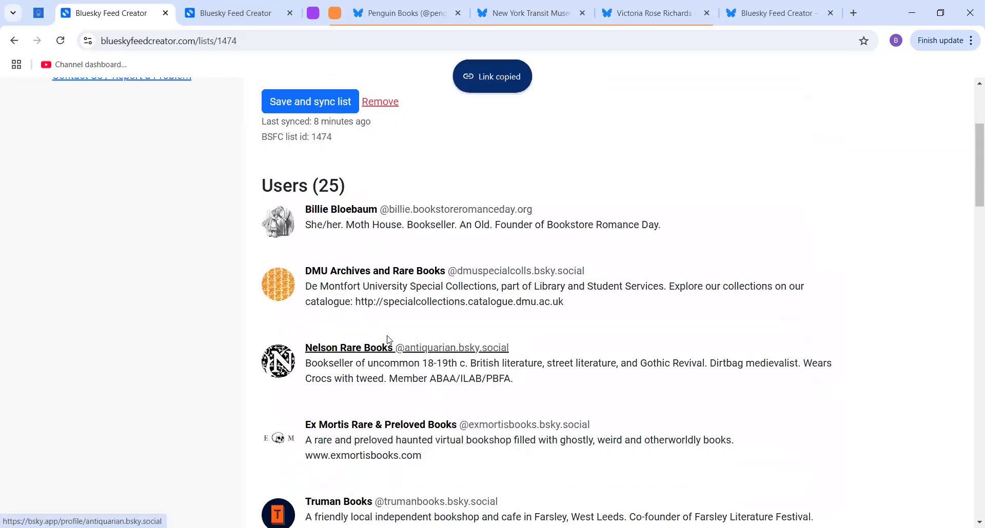
{"action": "scroll", "coordinate": [391, 341], "scroll_direction": "up", "scroll_amount": 3}
{"action": "scroll", "coordinate": [394, 342], "scroll_direction": "down", "scroll_amount": 3}
{"action": "scroll", "coordinate": [410, 351], "scroll_direction": "up", "scroll_amount": 3}
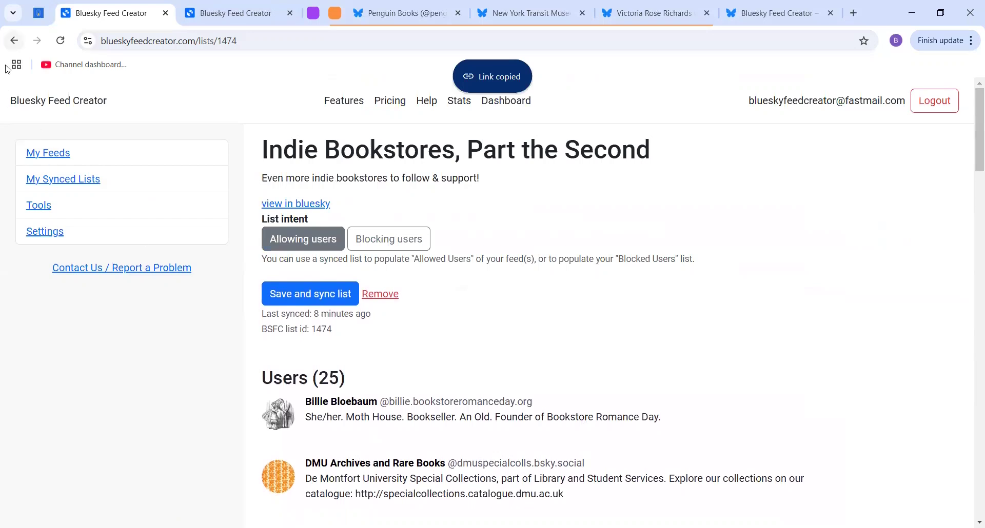
- Return to the feed's permissions and check the posting status of Nelson Rare Books using the copied profile link
{"action": "key", "text": "alt+Left"}
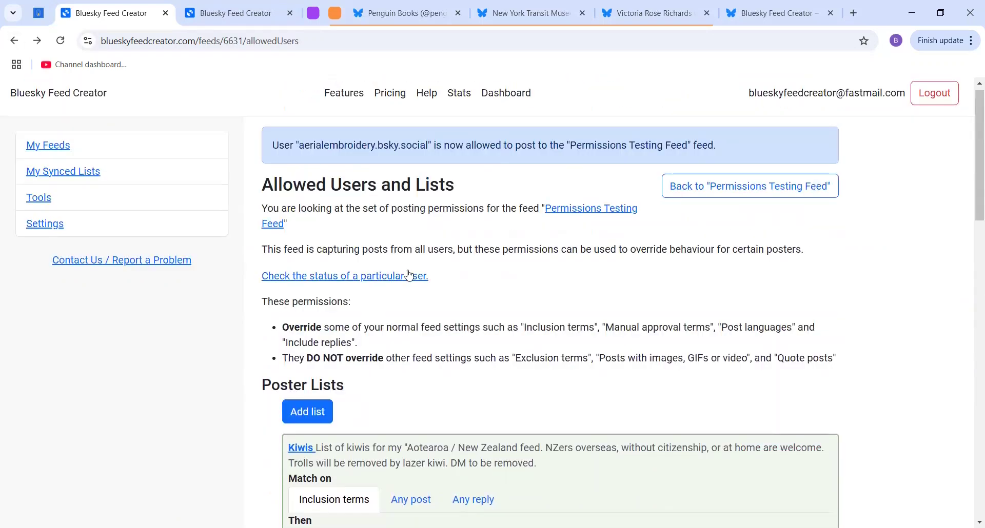
{"action": "left_click", "coordinate": [387, 280]}
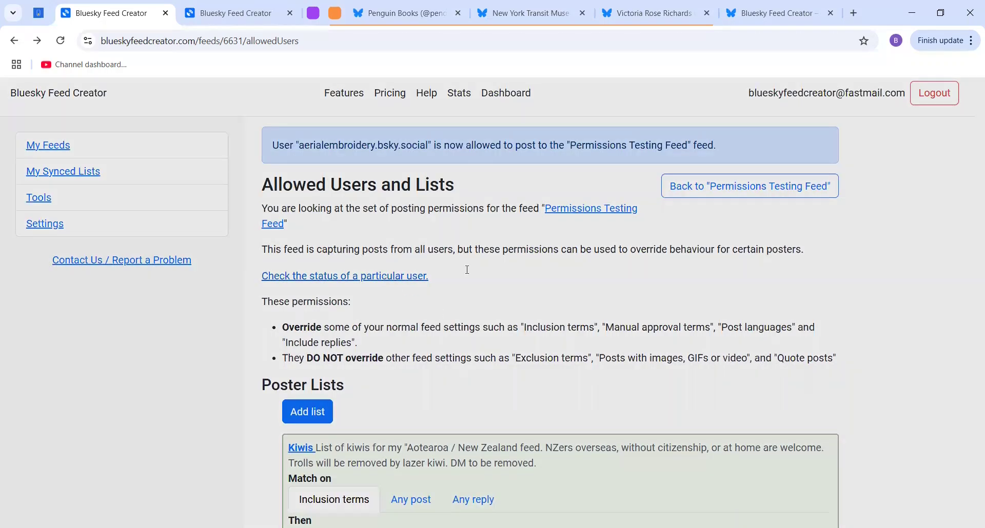
{"action": "left_click", "coordinate": [451, 280]}
{"action": "key", "text": "ctrl+v"}
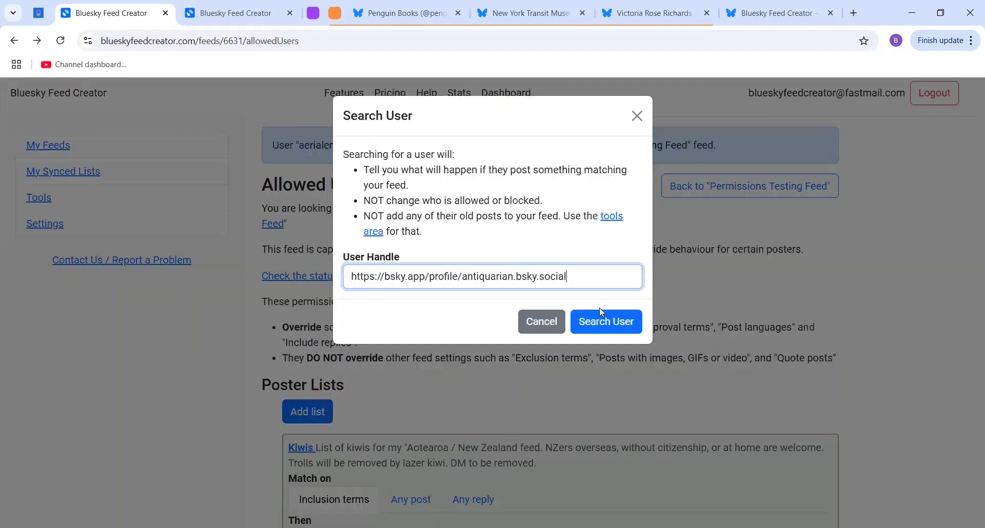
{"action": "left_click", "coordinate": [600, 321]}
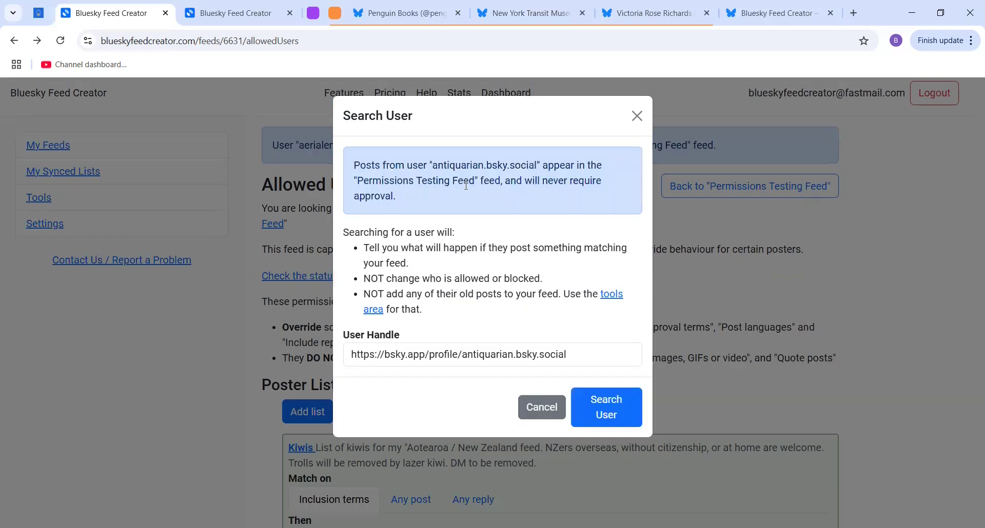
{"action": "left_click_drag", "start_coordinate": [545, 194], "coordinate": [527, 181]}
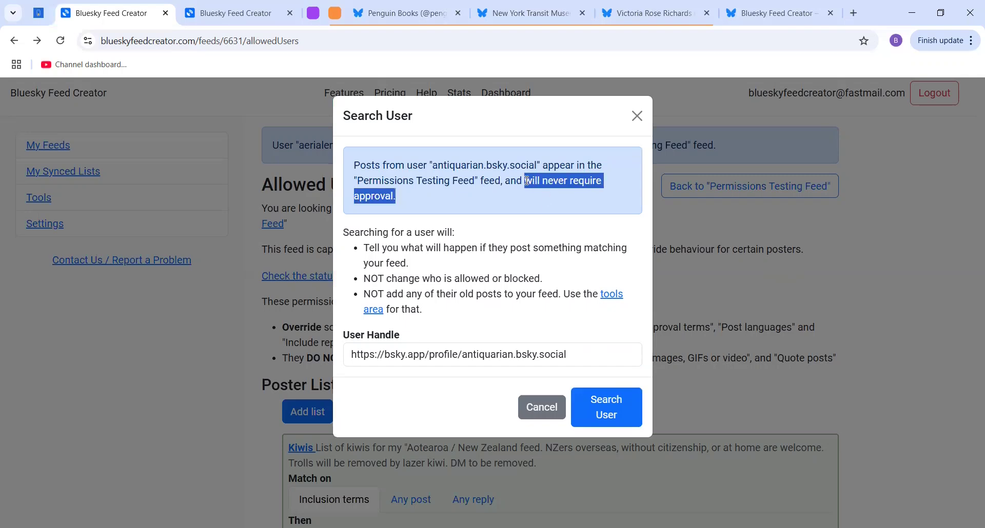
{"action": "left_click", "coordinate": [549, 415]}
- Try Require approval for the aerial embroidery artist's posts matching inclusion terms, and restore Allow / approve
{"action": "scroll", "coordinate": [649, 350], "scroll_direction": "down", "scroll_amount": 7}
{"action": "scroll", "coordinate": [652, 353], "scroll_direction": "down", "scroll_amount": 5}
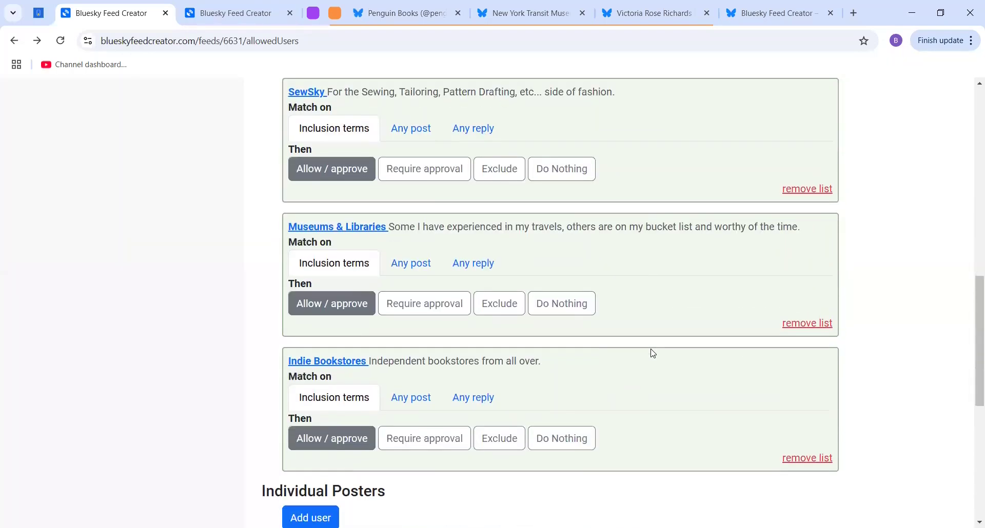
{"action": "scroll", "coordinate": [653, 353], "scroll_direction": "down", "scroll_amount": 7}
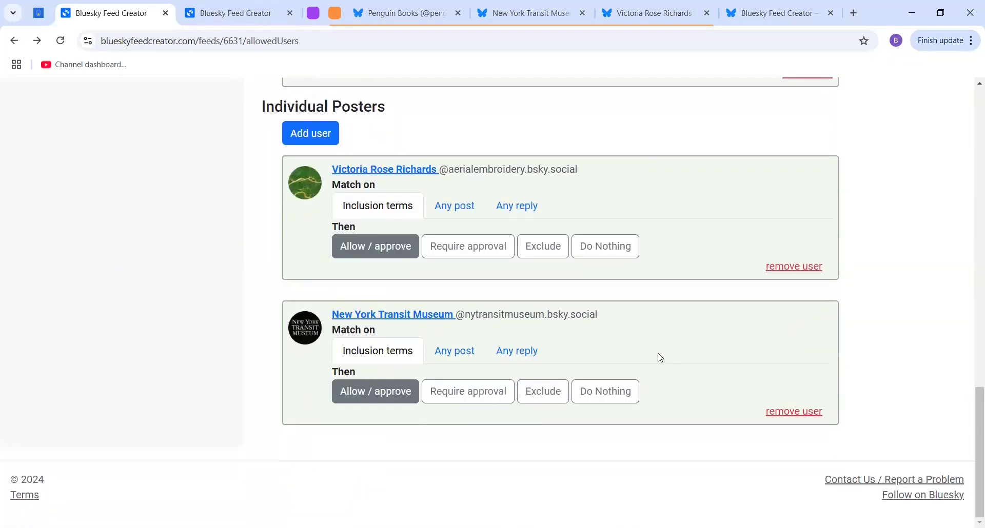
{"action": "left_click", "coordinate": [466, 254]}
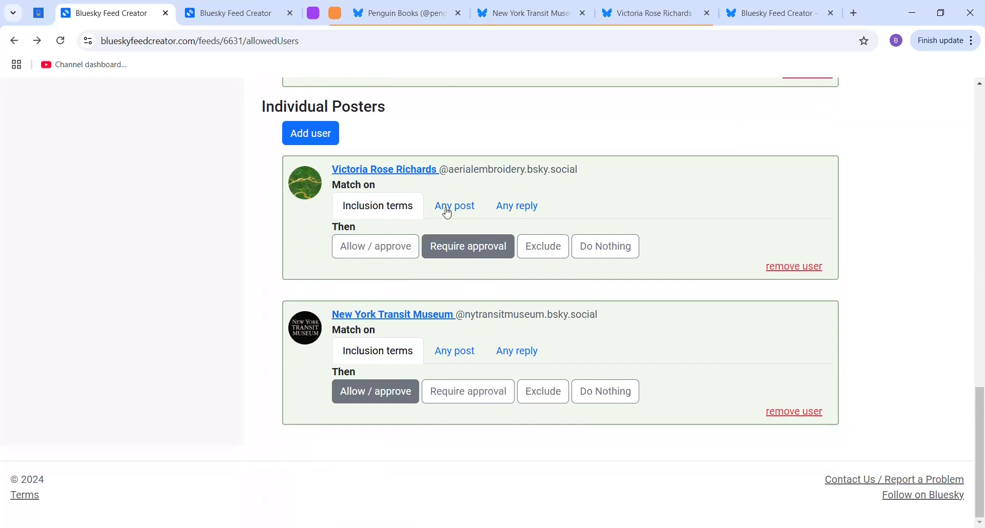
{"action": "left_click", "coordinate": [406, 246]}
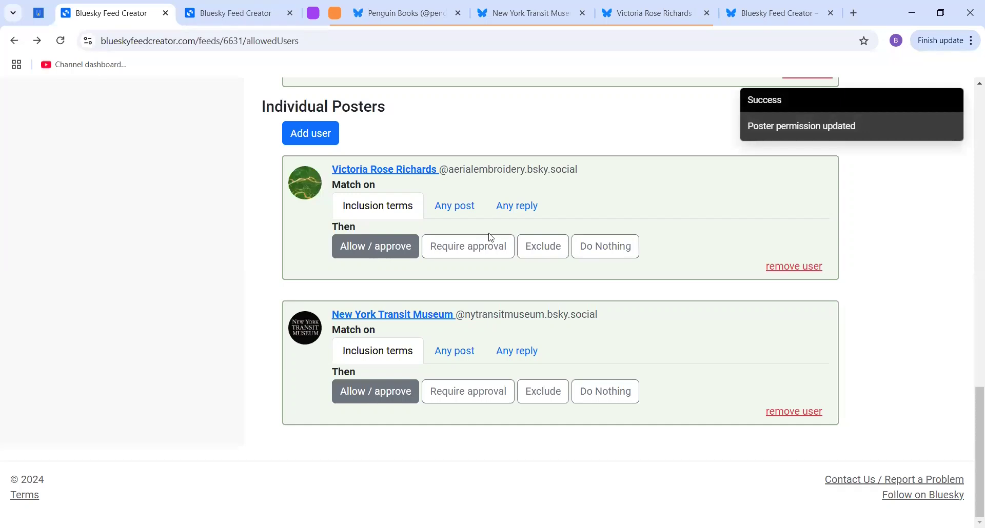
- Open the Permissions Testing Feed from the dashboard and look through its recent posts, filtering for those awaiting manual approval
{"action": "scroll", "coordinate": [526, 267], "scroll_direction": "up", "scroll_amount": 15}
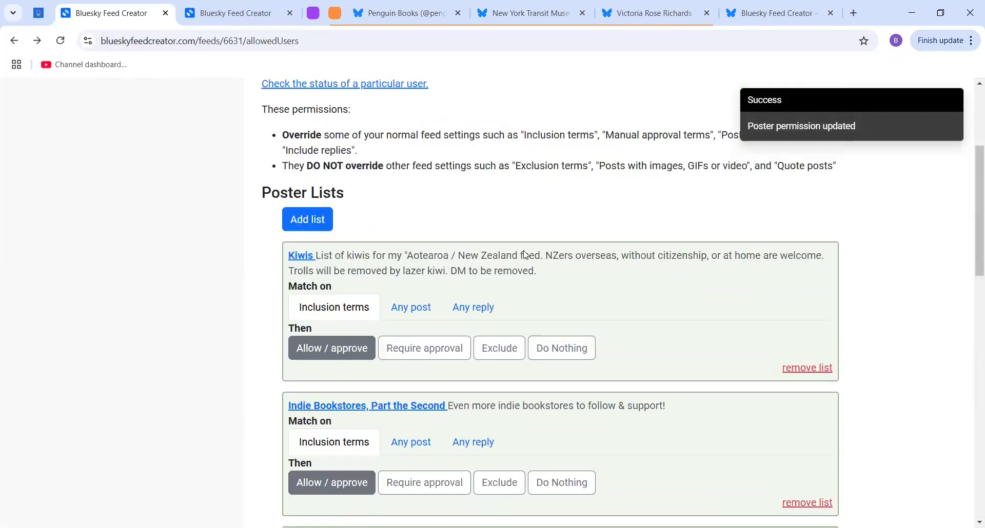
{"action": "scroll", "coordinate": [526, 254], "scroll_direction": "up", "scroll_amount": 4}
{"action": "left_click", "coordinate": [490, 99]}
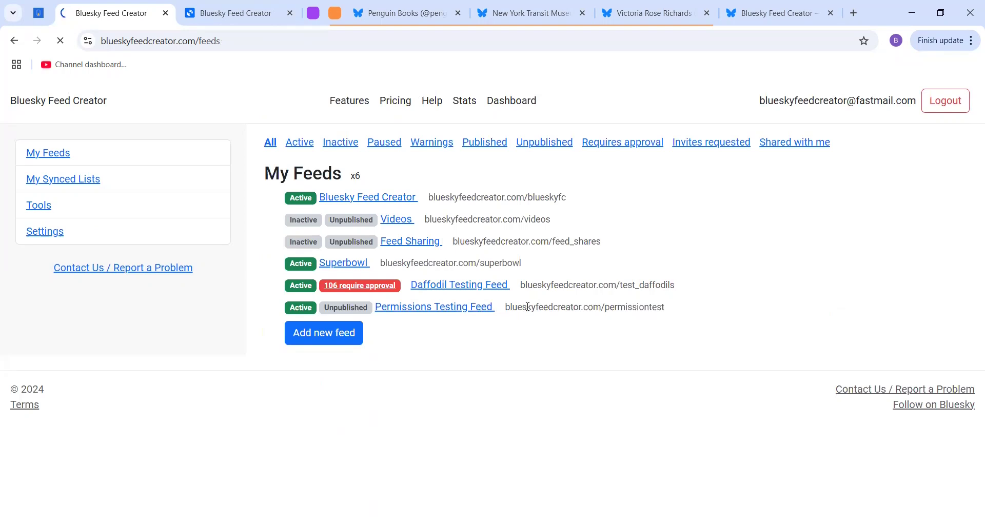
{"action": "scroll", "coordinate": [589, 318], "scroll_direction": "down", "scroll_amount": 20}
{"action": "scroll", "coordinate": [597, 323], "scroll_direction": "down", "scroll_amount": 15}
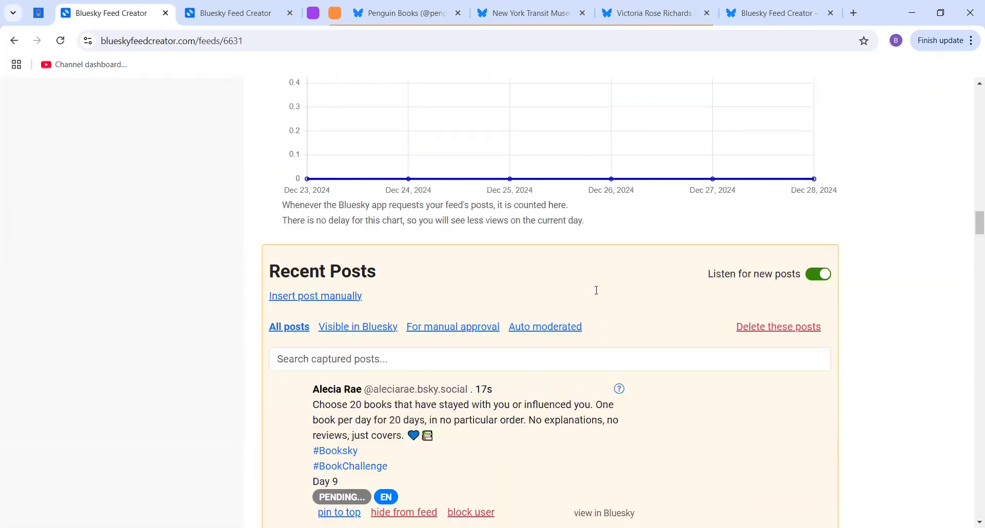
{"action": "scroll", "coordinate": [610, 297], "scroll_direction": "down", "scroll_amount": 15}
{"action": "scroll", "coordinate": [634, 314], "scroll_direction": "up", "scroll_amount": 11}
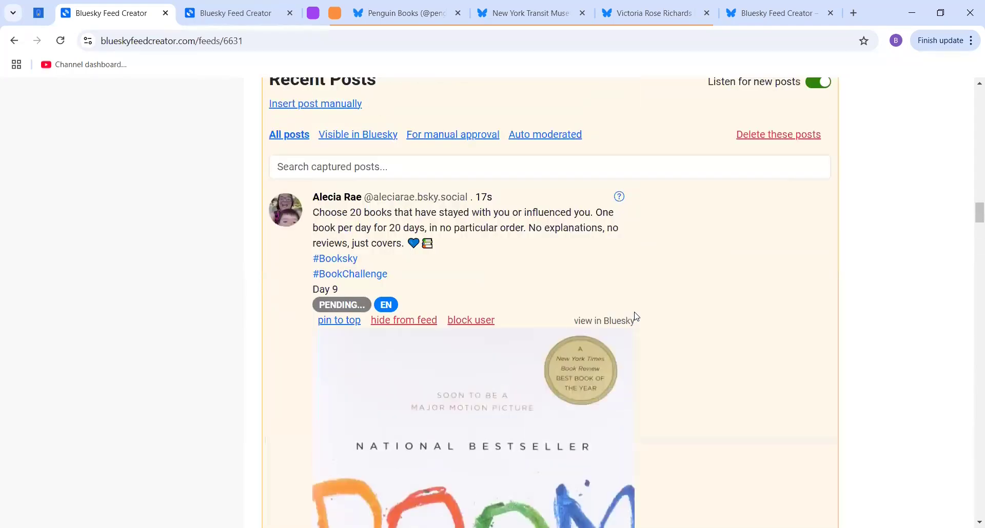
{"action": "scroll", "coordinate": [635, 317], "scroll_direction": "up", "scroll_amount": 3}
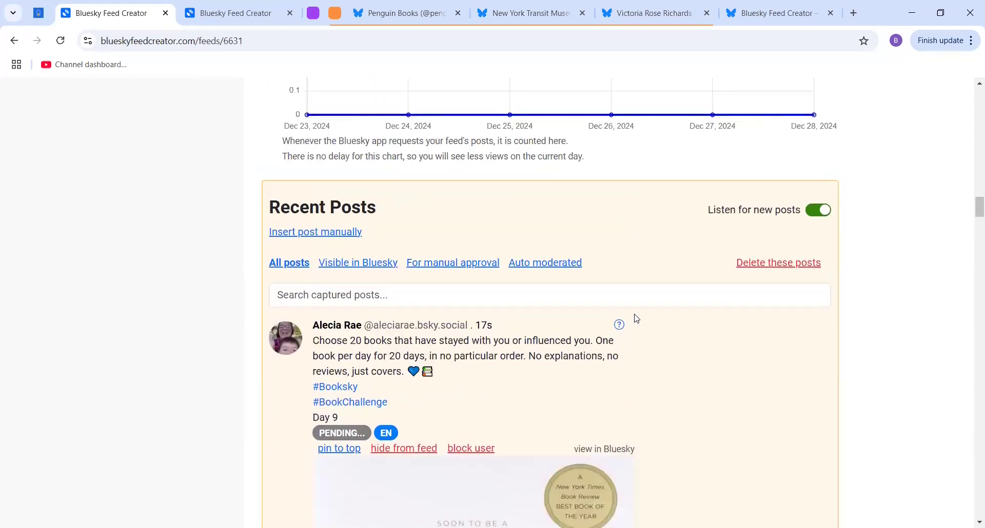
{"action": "left_click", "coordinate": [448, 264]}
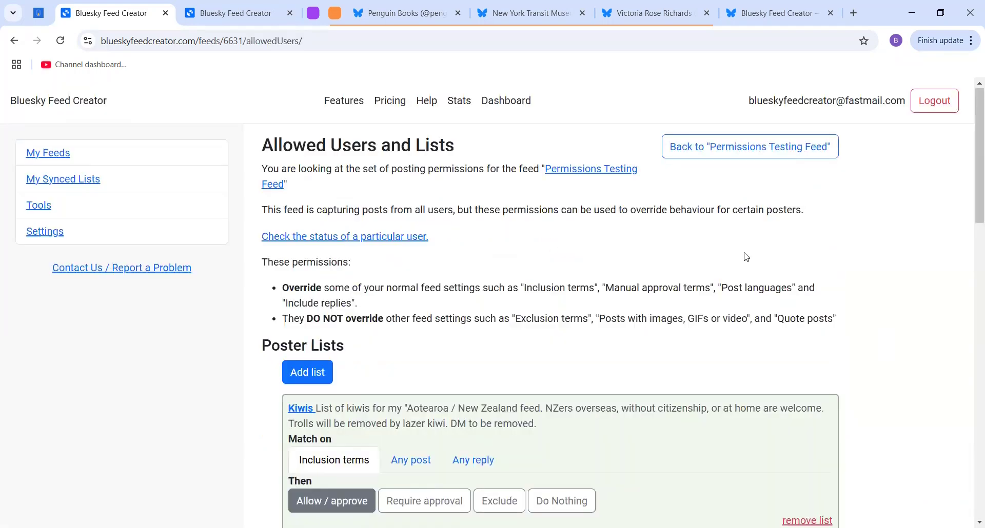
- Look over the inclusion-term actions of the Permissions Testing Feed's poster lists and individual posters
{"action": "scroll", "coordinate": [704, 257], "scroll_direction": "down", "scroll_amount": 5}
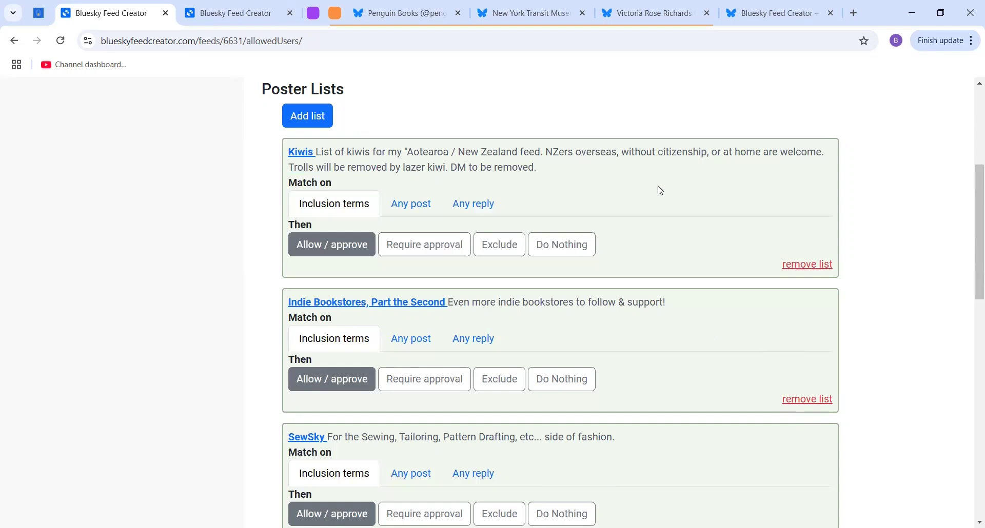
{"action": "scroll", "coordinate": [729, 376], "scroll_direction": "down", "scroll_amount": 8}
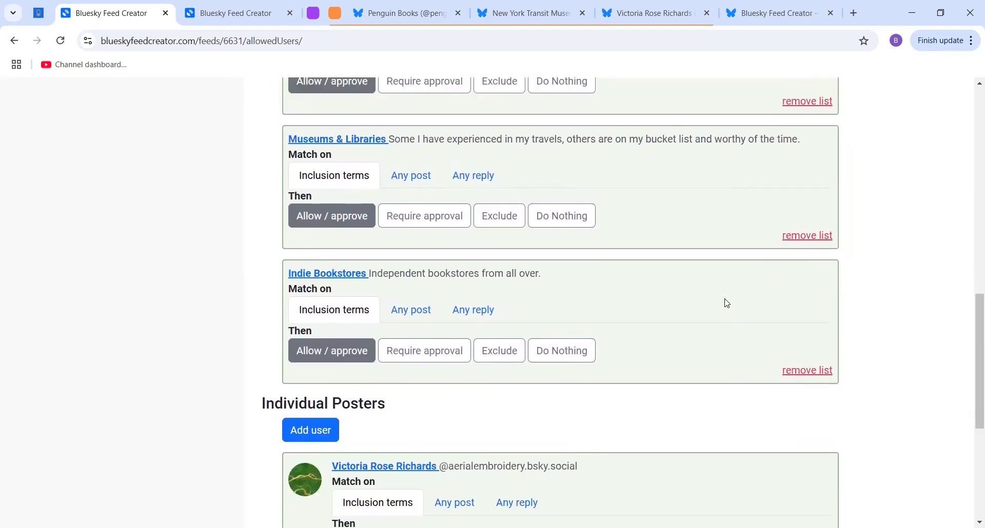
{"action": "scroll", "coordinate": [727, 303], "scroll_direction": "up", "scroll_amount": 2}
{"action": "scroll", "coordinate": [727, 310], "scroll_direction": "down", "scroll_amount": 2}
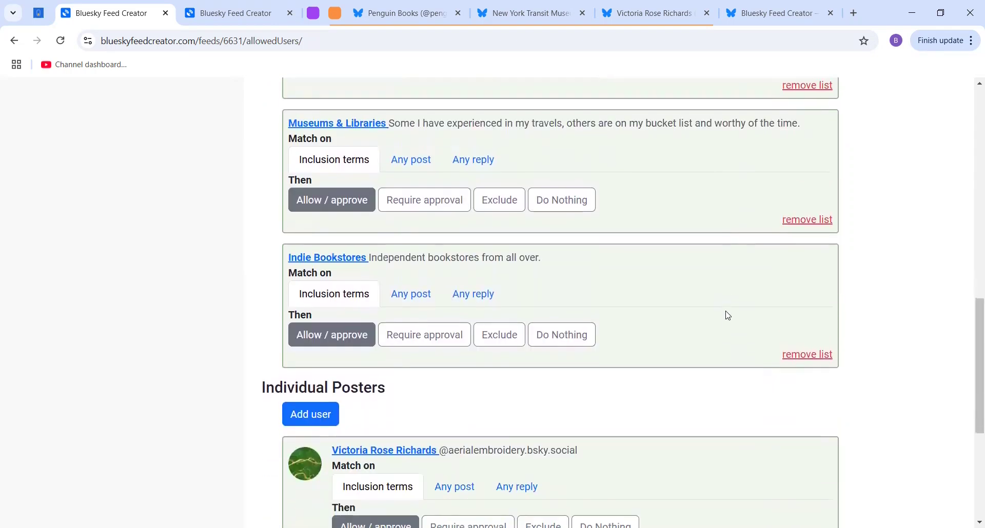
{"action": "scroll", "coordinate": [727, 307], "scroll_direction": "down", "scroll_amount": 2}
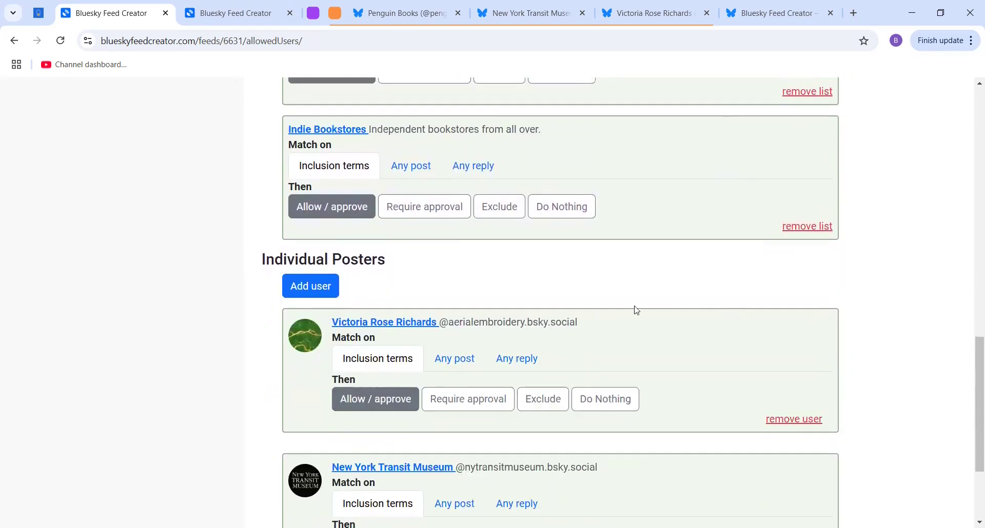
{"action": "scroll", "coordinate": [692, 253], "scroll_direction": "up", "scroll_amount": 3}
{"action": "scroll", "coordinate": [703, 275], "scroll_direction": "down", "scroll_amount": 3}
{"action": "scroll", "coordinate": [702, 379], "scroll_direction": "up", "scroll_amount": 3}
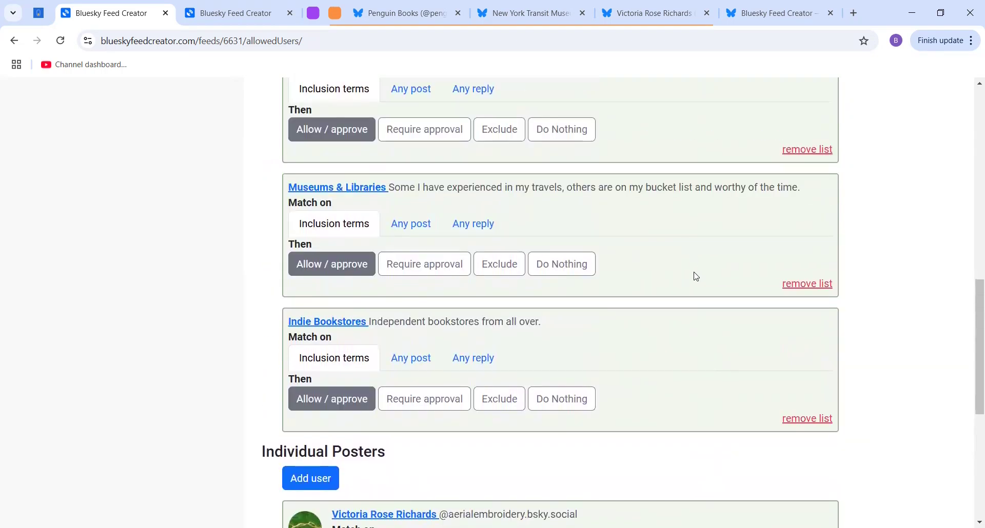
{"action": "scroll", "coordinate": [711, 272], "scroll_direction": "down", "scroll_amount": 5}
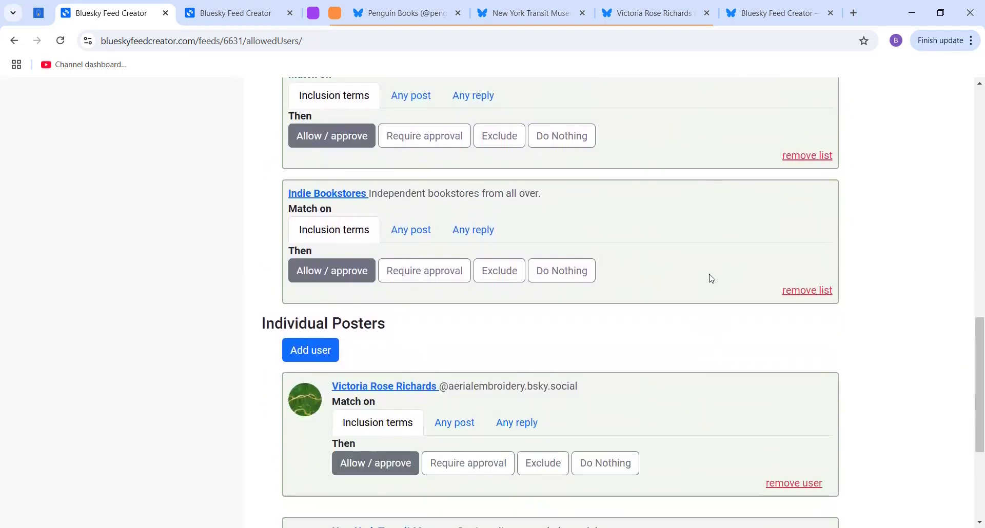
{"action": "scroll", "coordinate": [713, 346], "scroll_direction": "down", "scroll_amount": 1}
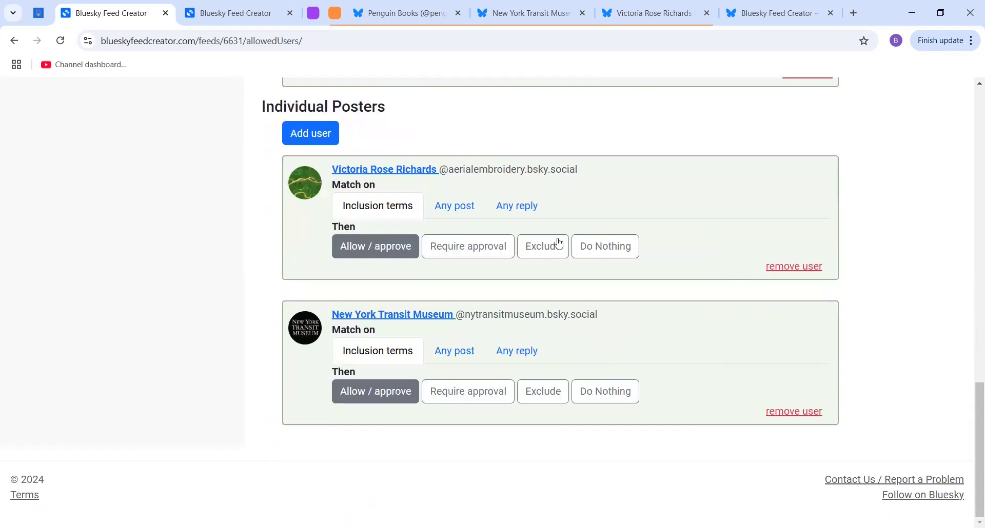
- Switch to Bluesky and open the Bluesky Feed Creator account's own profile
{"action": "left_click", "coordinate": [767, 13]}
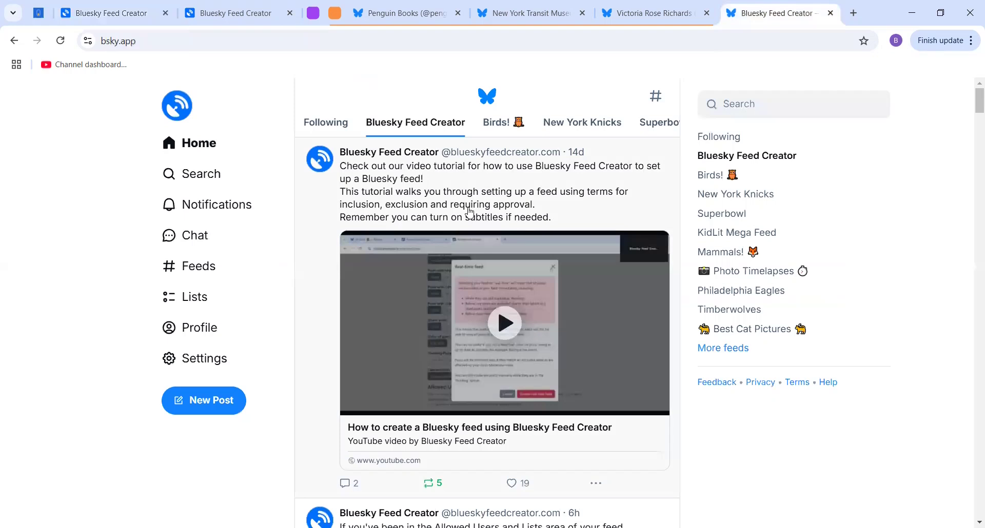
{"action": "left_click", "coordinate": [220, 327]}
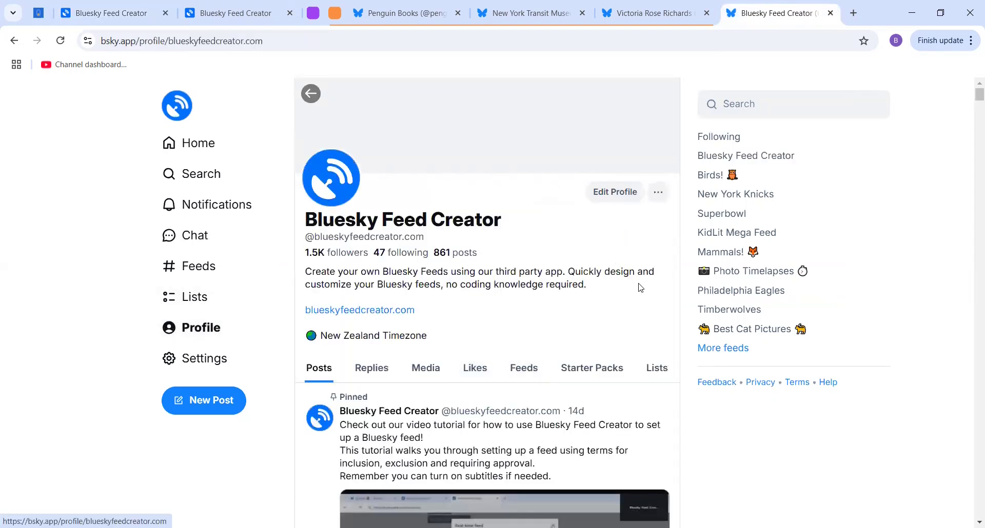
- Look over the pinned tutorial post and recent posts on the Bluesky Feed Creator profile
{"action": "scroll", "coordinate": [631, 296], "scroll_direction": "down", "scroll_amount": 5}
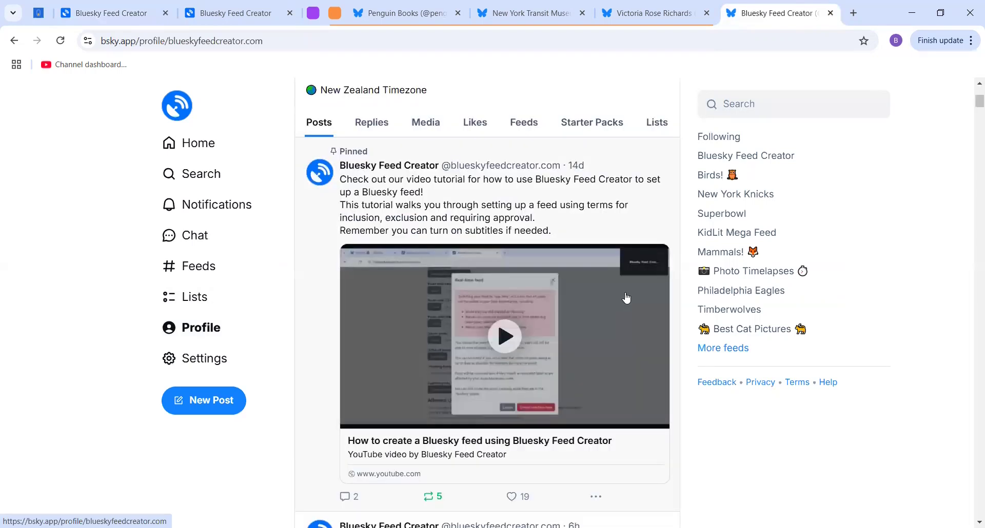
{"action": "scroll", "coordinate": [626, 297], "scroll_direction": "down", "scroll_amount": 4}
{"action": "scroll", "coordinate": [628, 320], "scroll_direction": "up", "scroll_amount": 9}
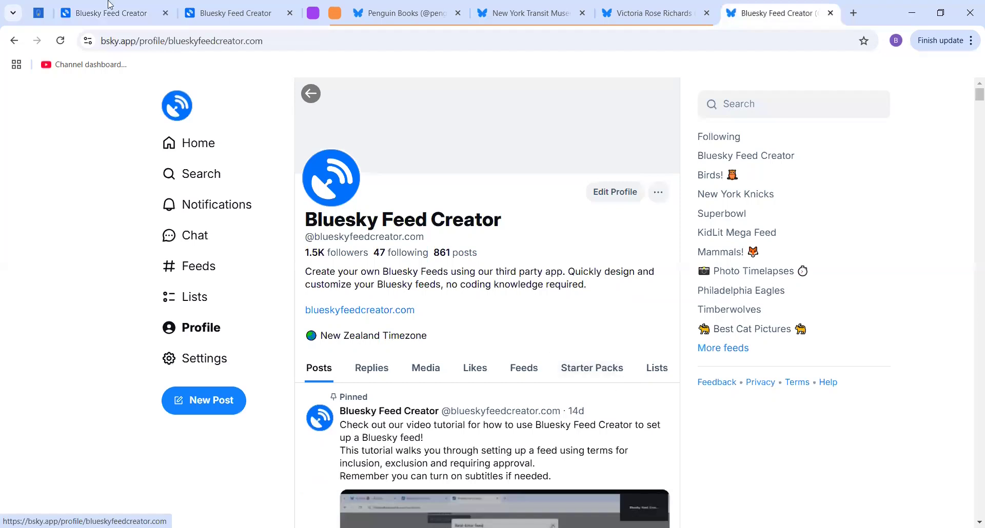
- Switch back to the Bluesky Feed Creator site, open its Help page and look through the video tutorials, account setup and feed creation guidance
{"action": "key", "text": "ctrl+2"}
{"action": "left_click_drag", "start_coordinate": [970, 322], "coordinate": [970, 105]}
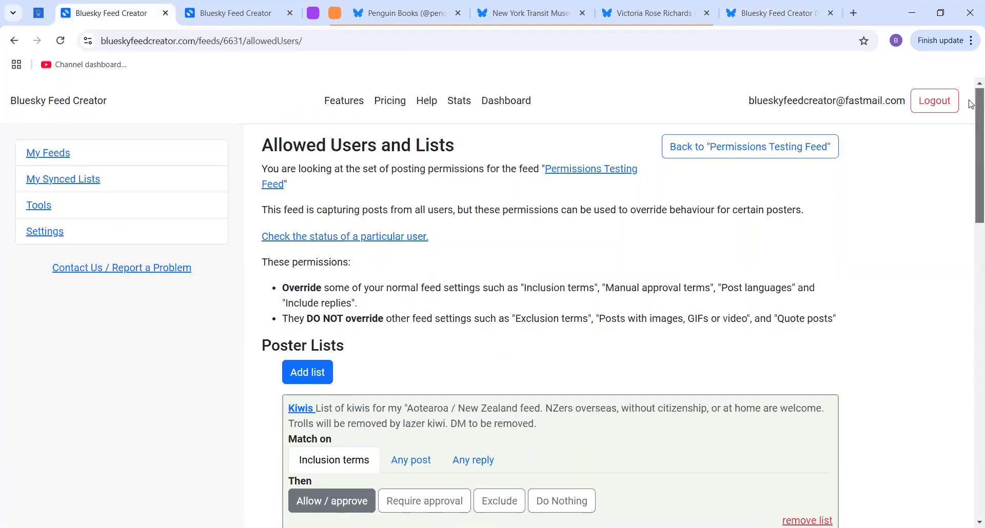
{"action": "left_click", "coordinate": [427, 101]}
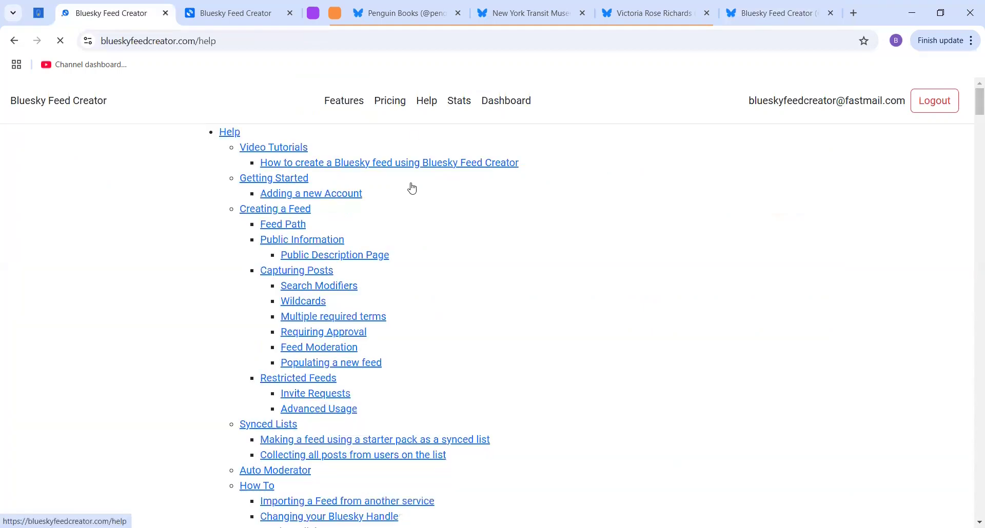
{"action": "scroll", "coordinate": [658, 289], "scroll_direction": "down", "scroll_amount": 10}
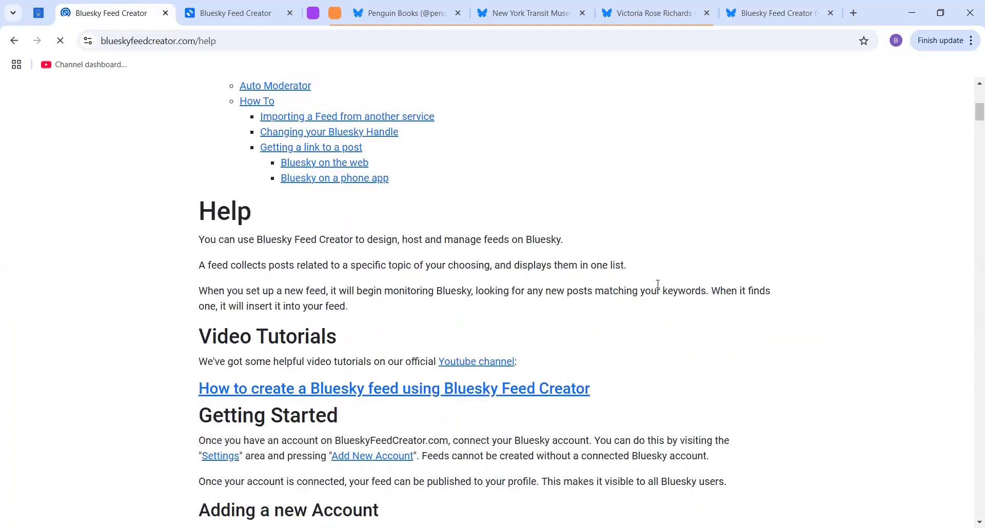
{"action": "scroll", "coordinate": [661, 289], "scroll_direction": "down", "scroll_amount": 14}
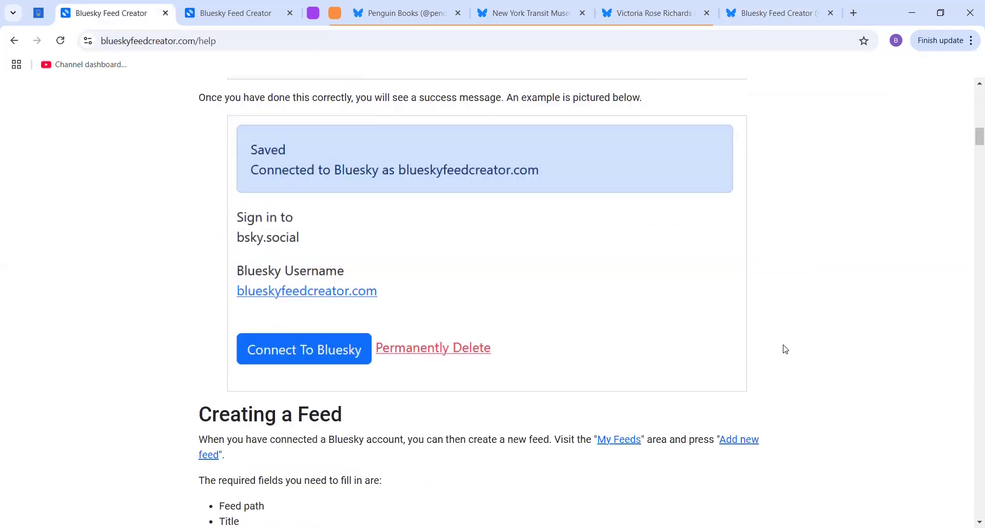
{"action": "scroll", "coordinate": [777, 366], "scroll_direction": "down", "scroll_amount": 10}
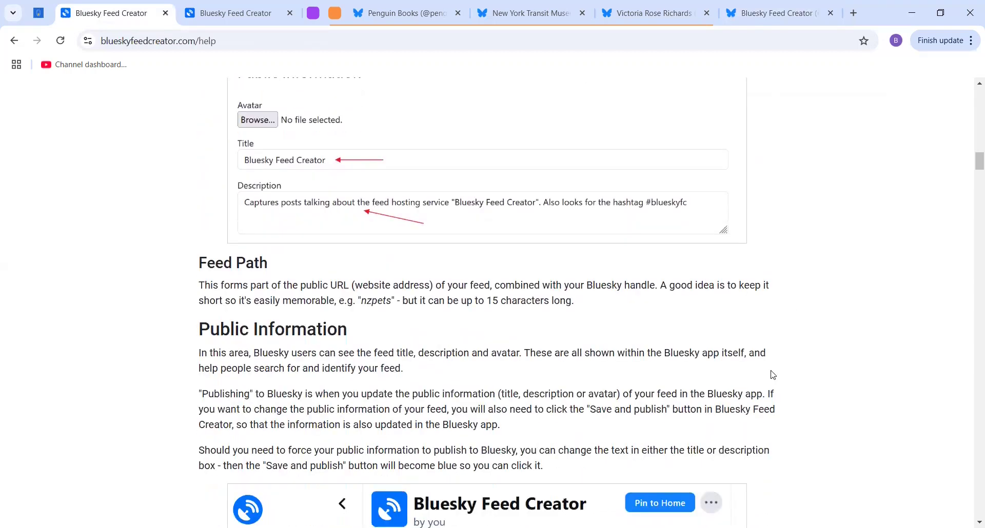
{"action": "scroll", "coordinate": [774, 376], "scroll_direction": "down", "scroll_amount": 1}
{"action": "scroll", "coordinate": [791, 375], "scroll_direction": "down", "scroll_amount": 5}
{"action": "scroll", "coordinate": [791, 375], "scroll_direction": "down", "scroll_amount": 5}
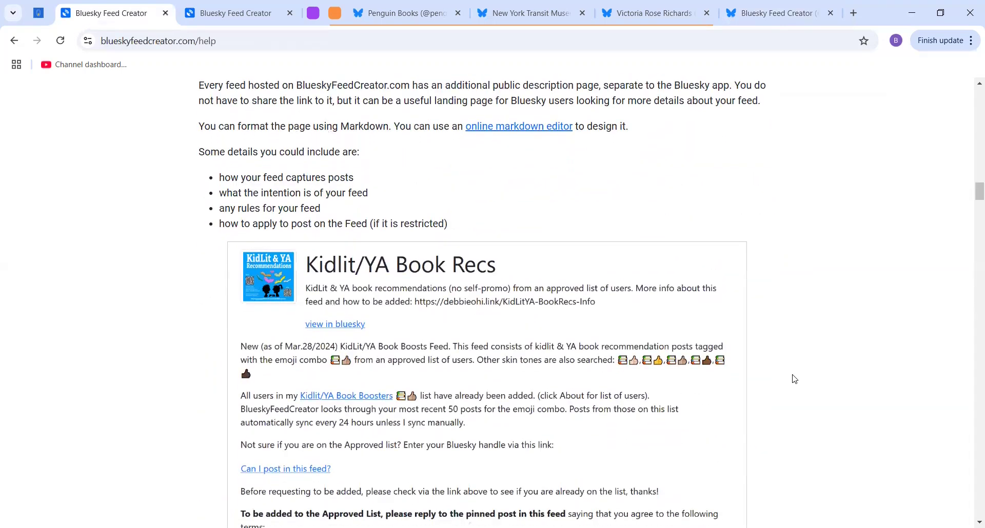
{"action": "scroll", "coordinate": [812, 413], "scroll_direction": "down", "scroll_amount": 7}
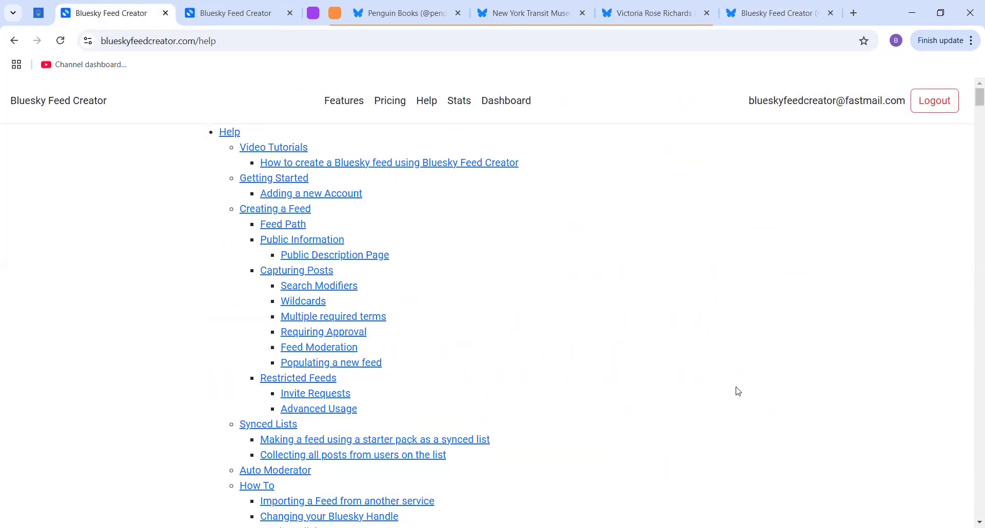
{"action": "scroll", "coordinate": [741, 361], "scroll_direction": "down", "scroll_amount": 5}
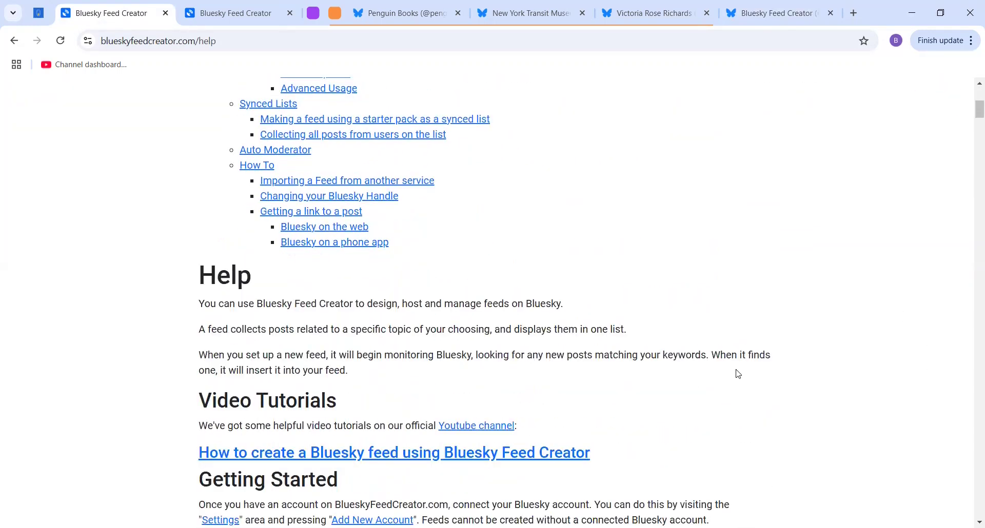